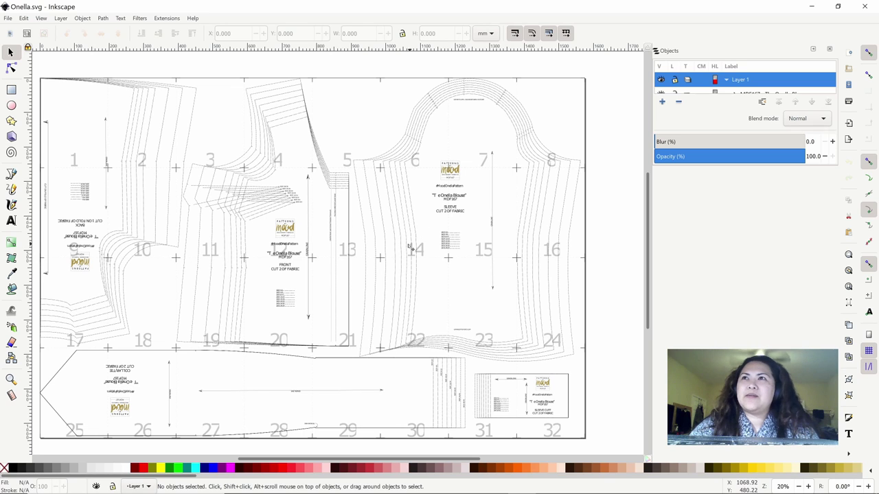
- Add a layer named 'custom' above Layer 1, lower its opacity to 68.2%, and enlarge the Objects list
left_click(60, 19)
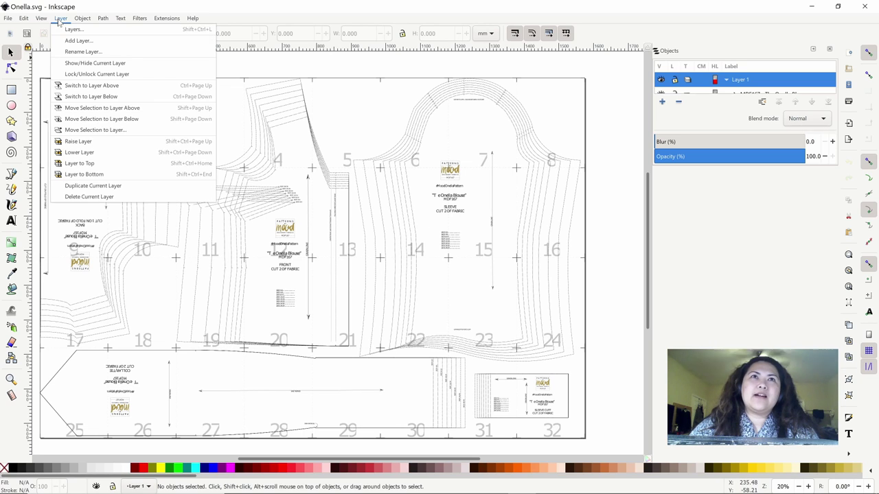
left_click(79, 40)
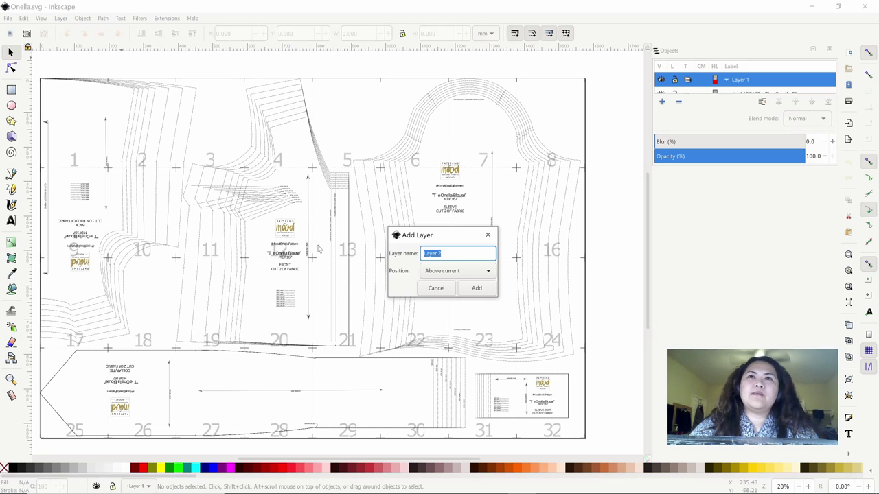
type("custo")
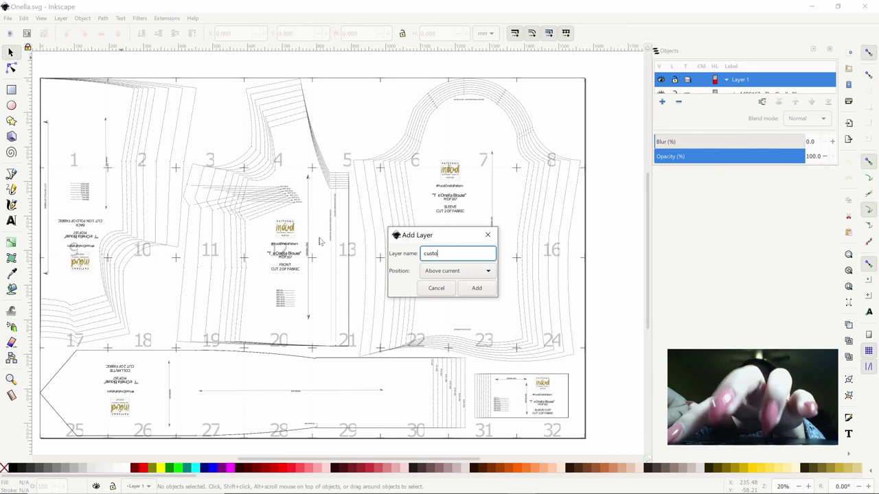
type("m")
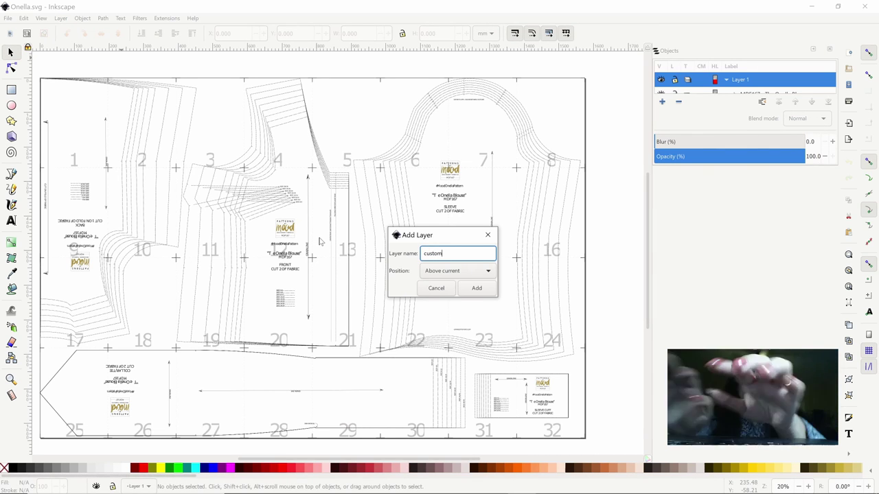
left_click(477, 289)
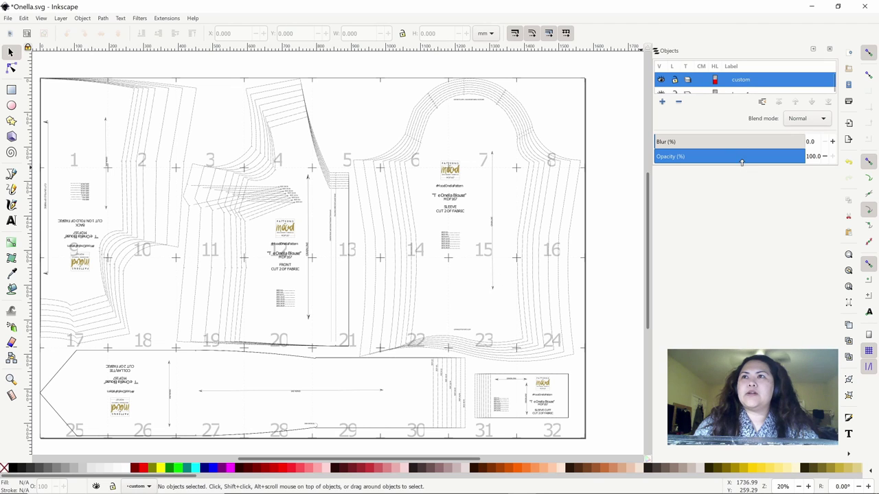
left_click_drag(741, 161, 756, 240)
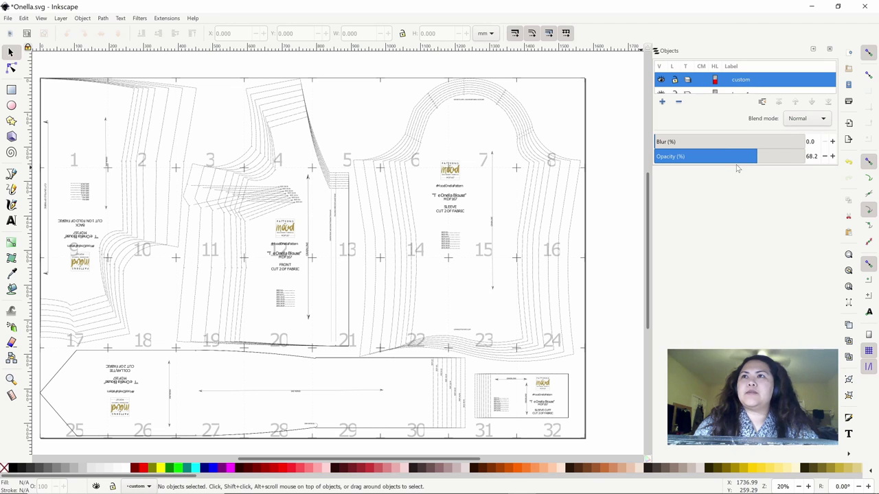
left_click_drag(745, 168, 747, 298)
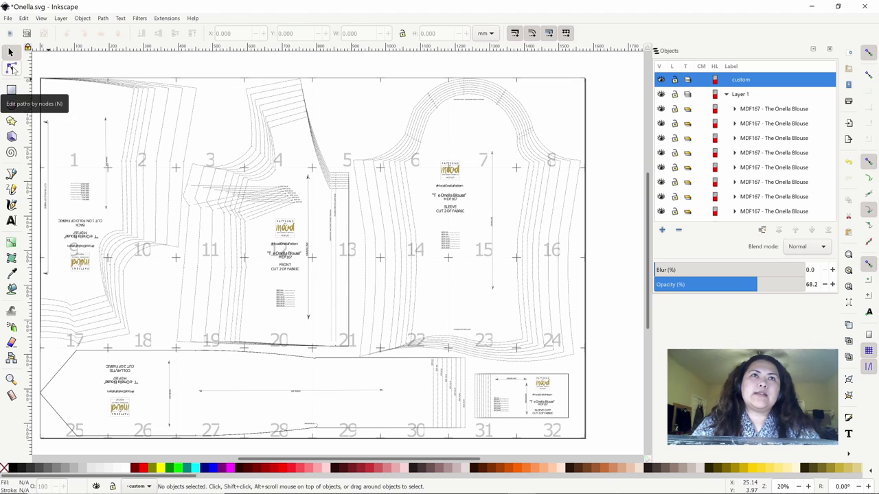
- With the Node tool, duplicate the front bodice piece's outline
left_click(11, 68)
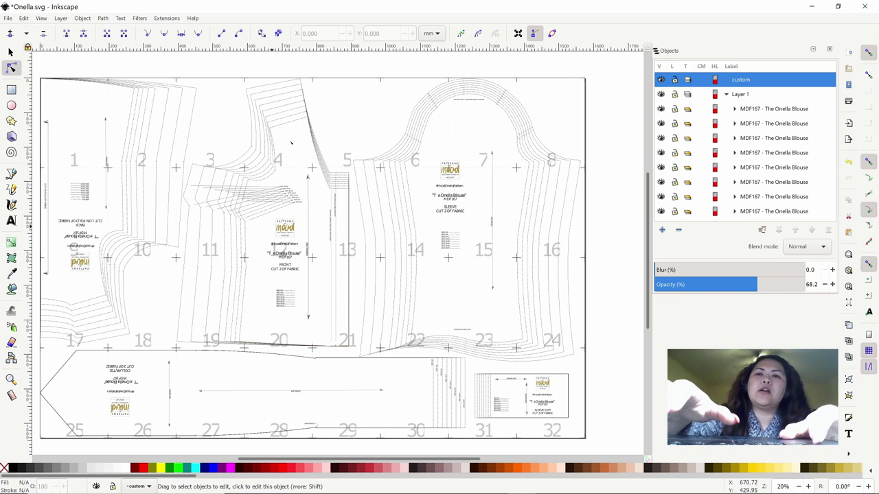
key("ctrl+d")
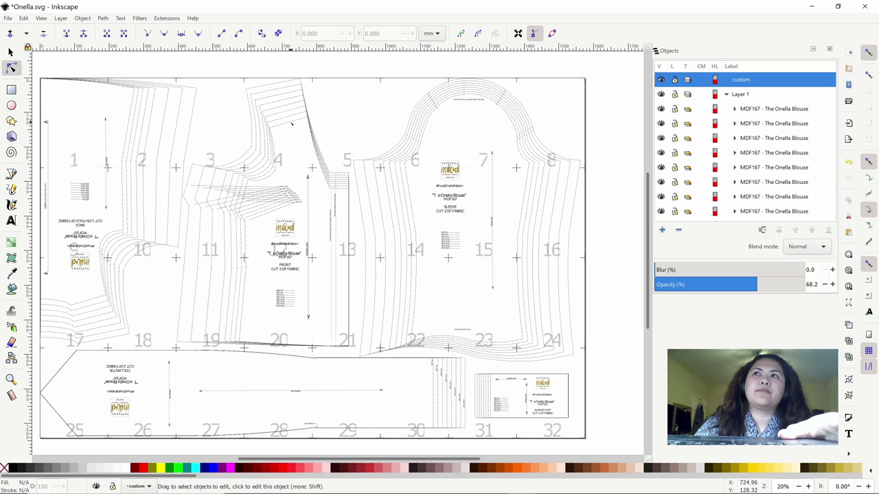
left_click(292, 123)
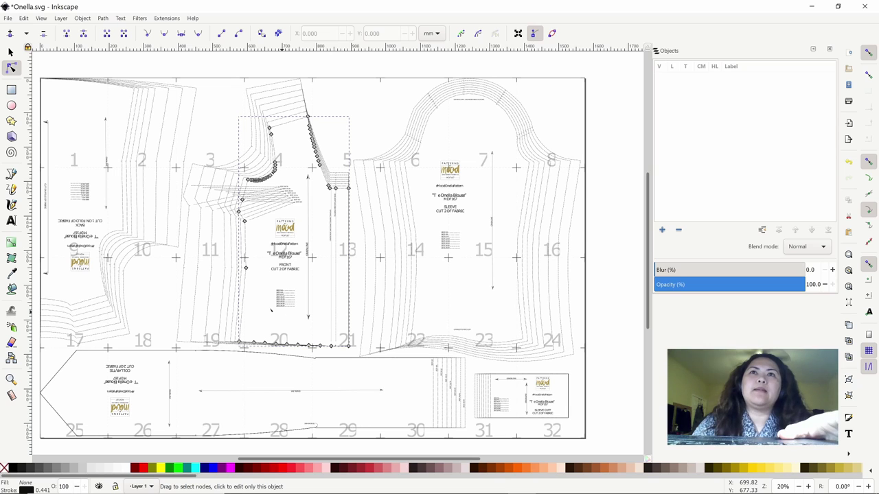
- Move the front outline and dart copies onto the custom layer, then select the back piece outline
left_click(60, 18)
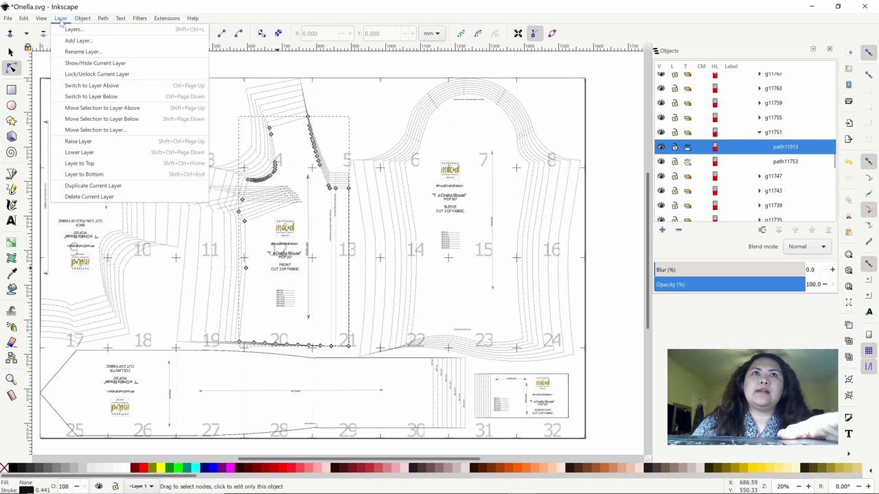
left_click(110, 108)
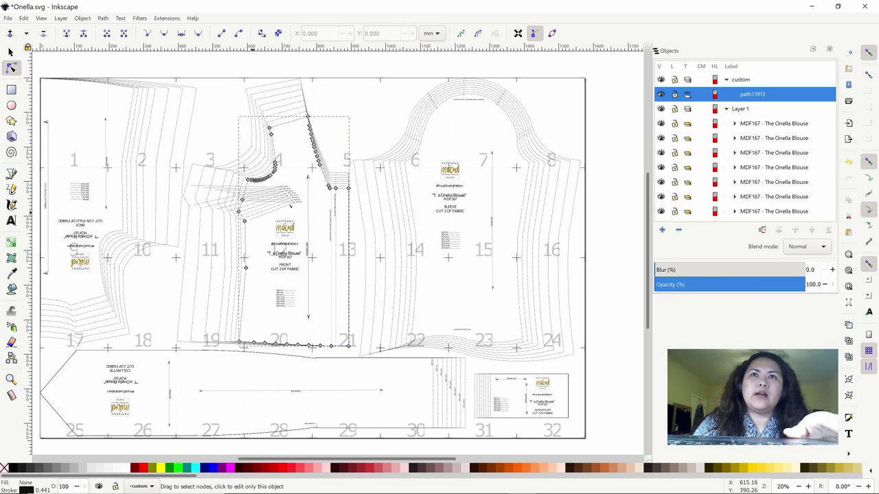
left_click(293, 205)
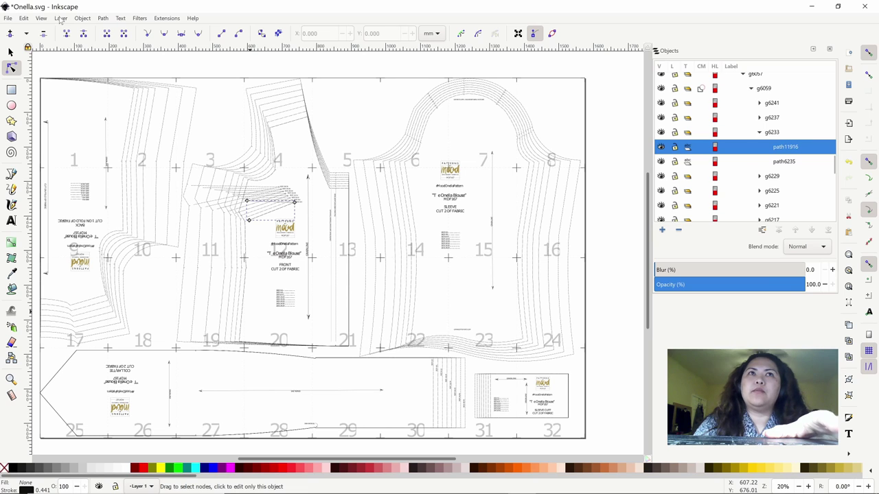
left_click(60, 19)
left_click(85, 108)
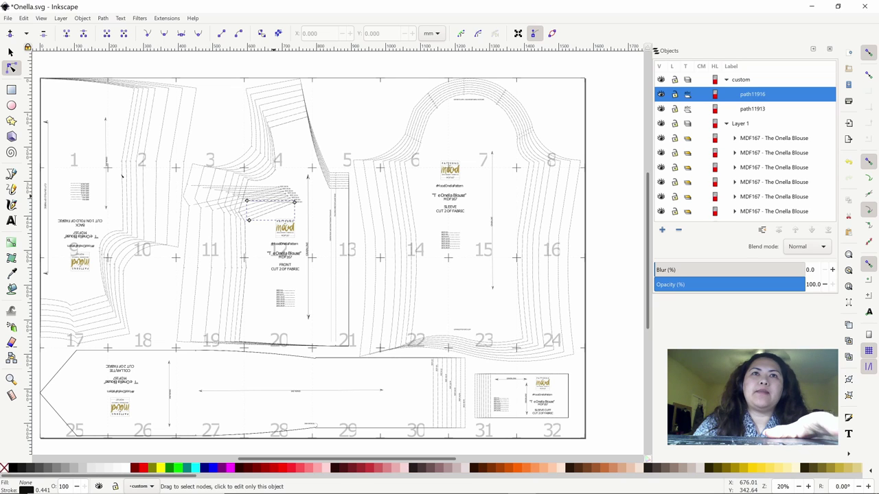
left_click(122, 177)
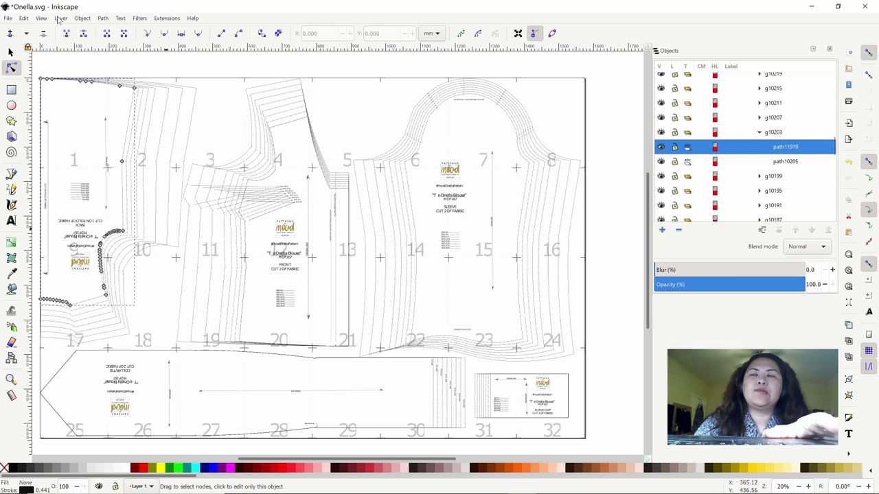
- Move the back outline copy onto the custom layer; add a vertical guide, then undo it
left_click(60, 18)
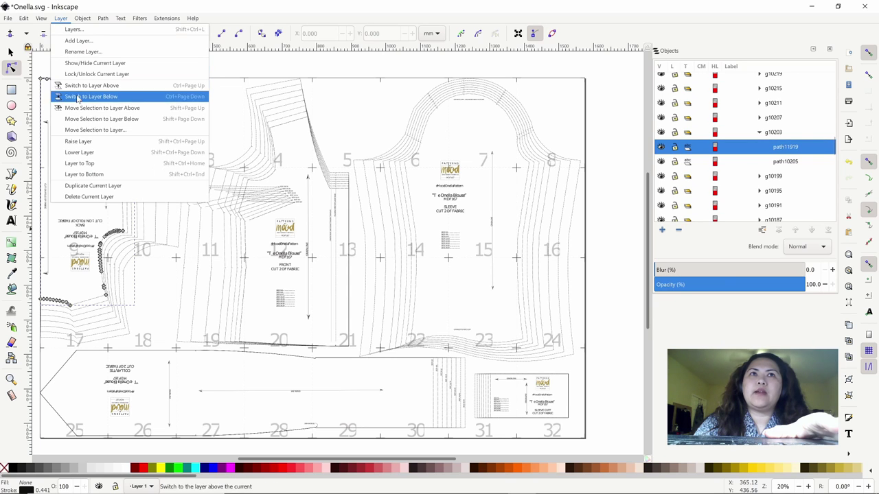
left_click(103, 109)
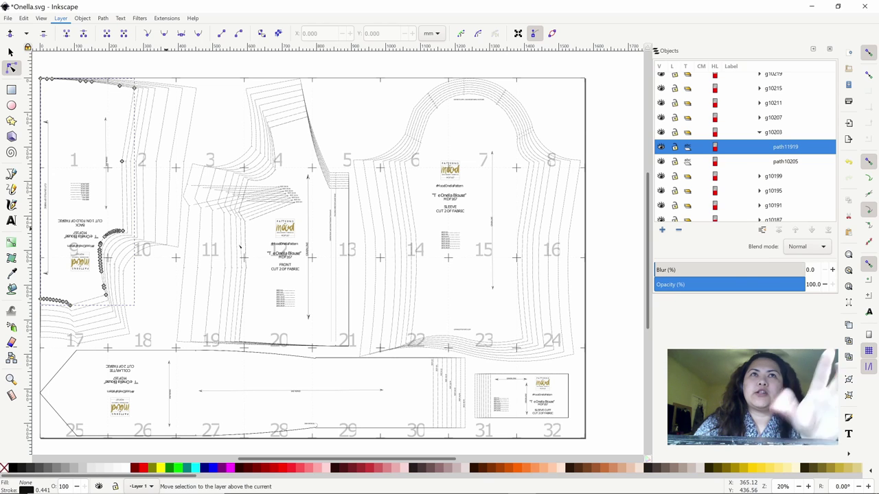
left_click(62, 19)
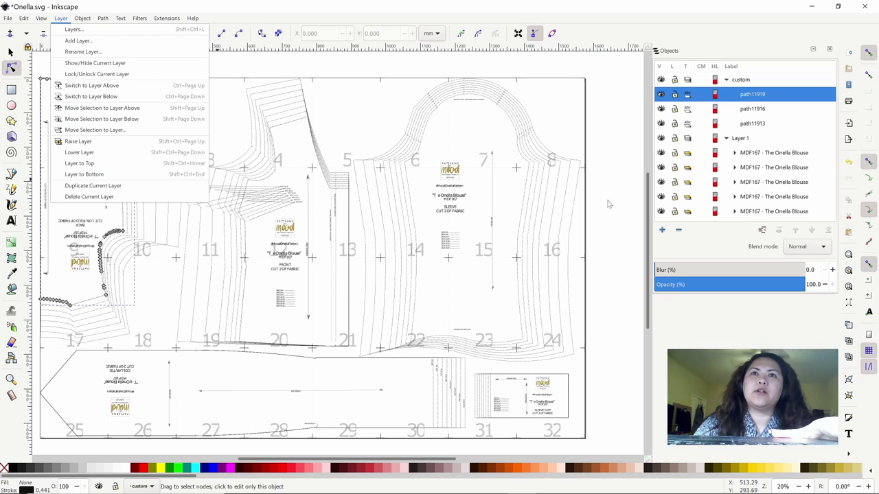
left_click(459, 289)
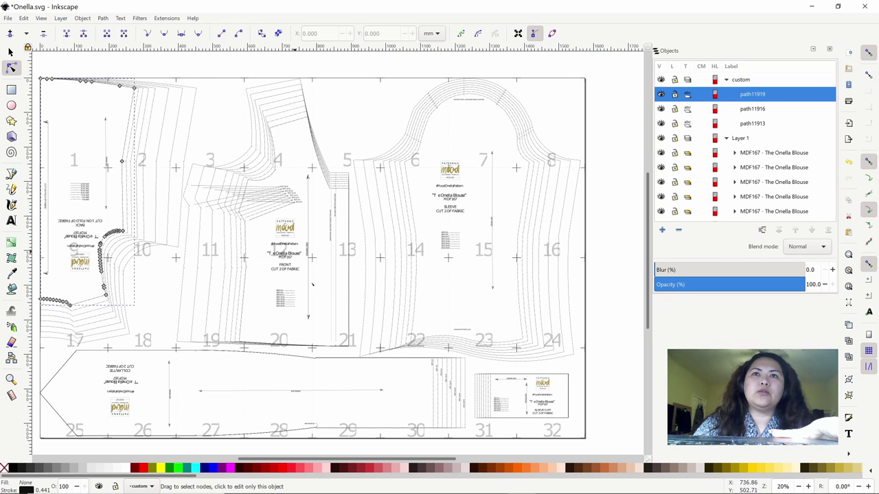
left_click_drag(33, 286, 311, 286)
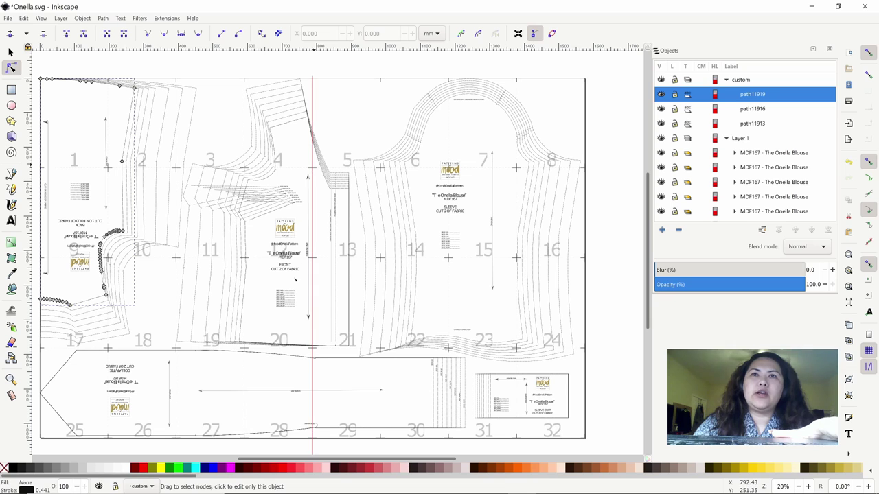
key("ctrl+z")
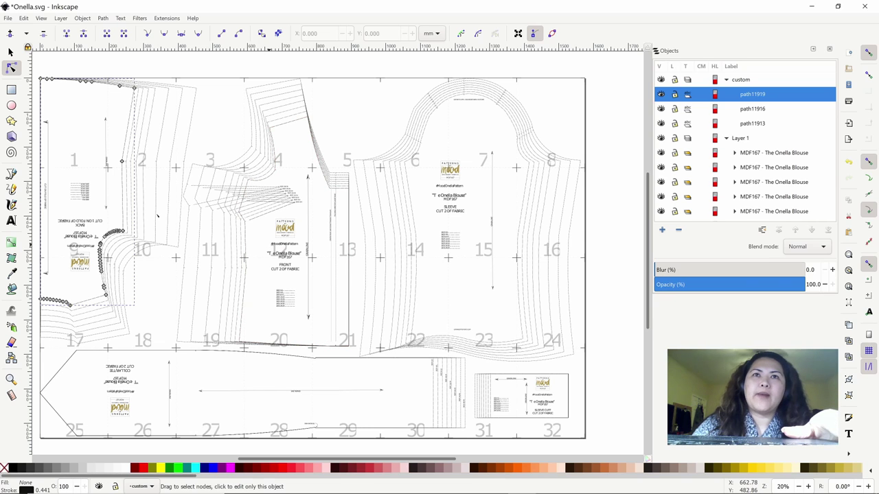
- Hide Layer 1 and rubber-band select both front bodice paths with the Selector
left_click(660, 139)
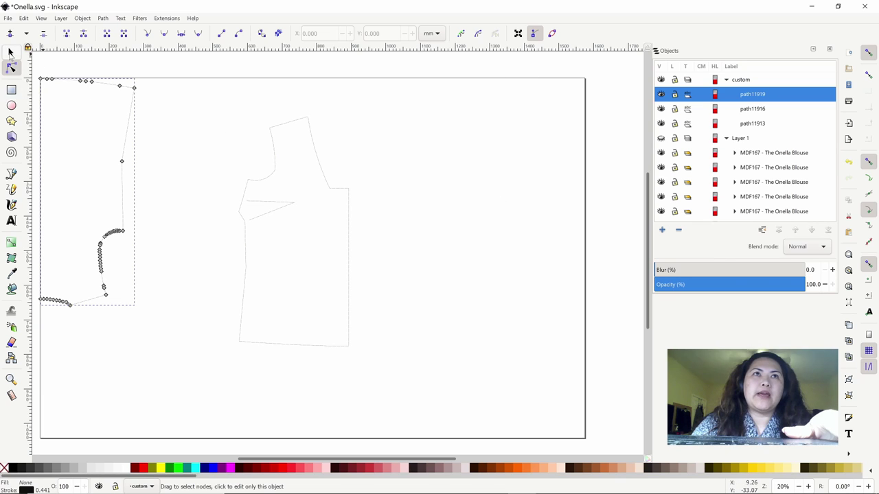
left_click(9, 52)
left_click_drag(202, 101, 377, 391)
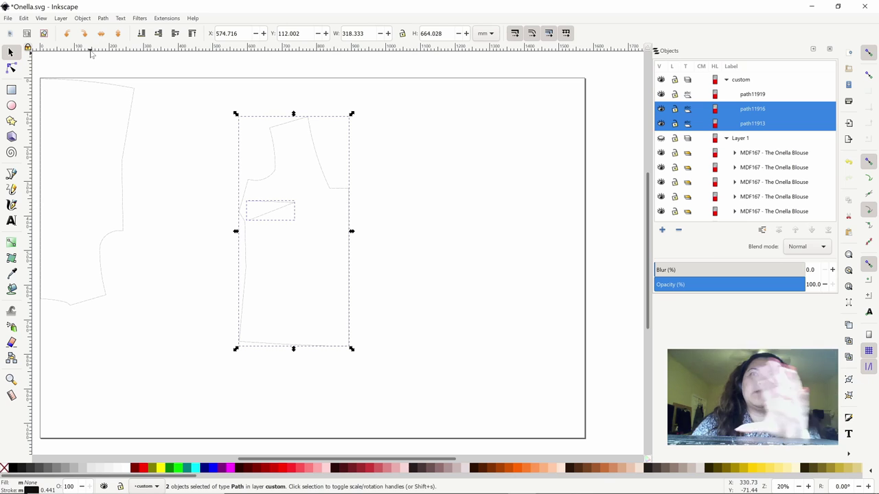
- Group the front bodice outline with its dart, then deselect the group
left_click(83, 19)
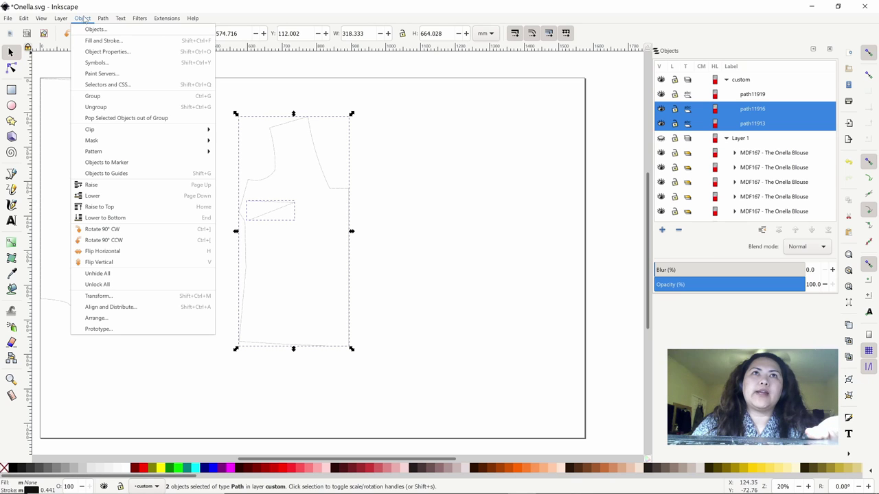
left_click(115, 100)
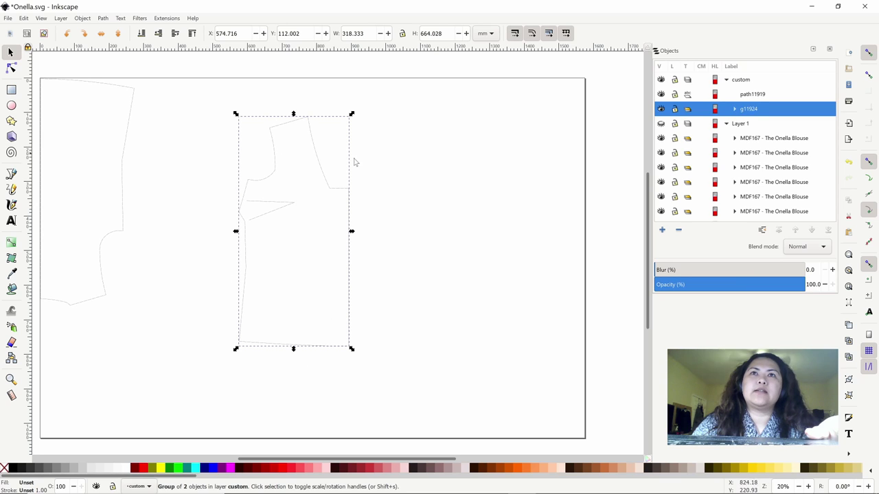
left_click(405, 187)
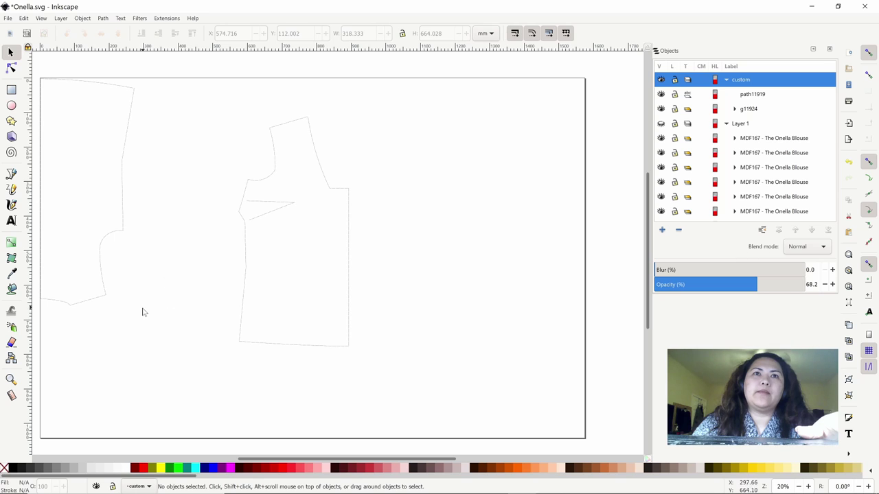
- Toggle the back piece to rotate handles, then open its outline for node editing
left_click_drag(139, 329, 37, 76)
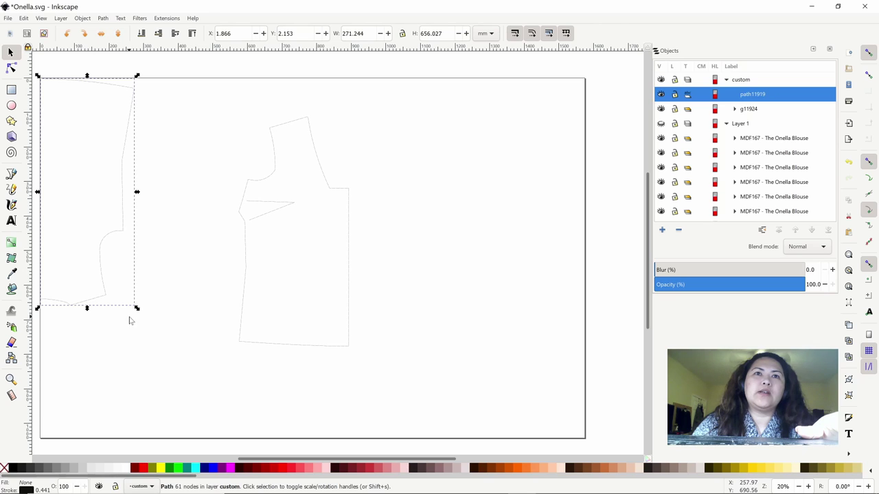
left_click(132, 114)
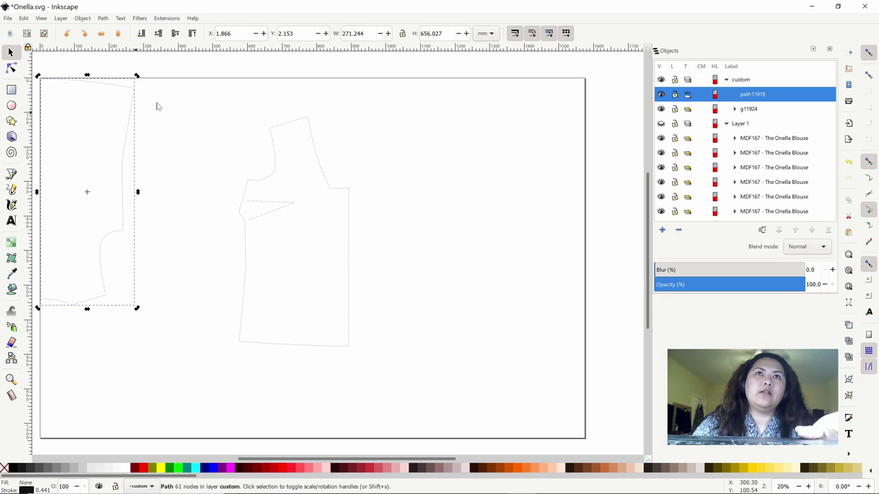
left_click(192, 156)
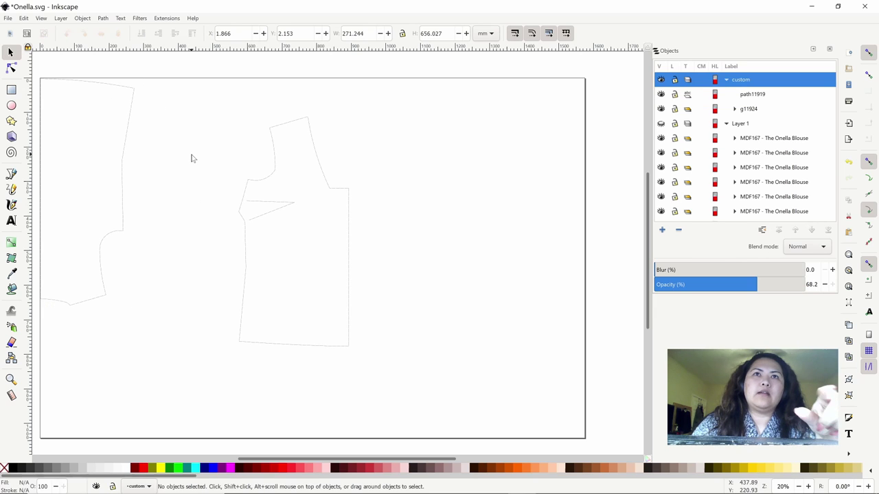
left_click(128, 136)
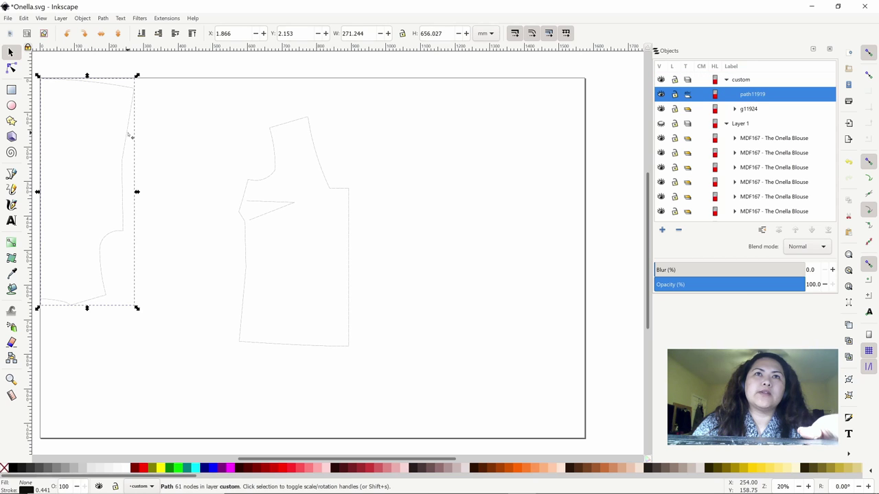
left_click(128, 136)
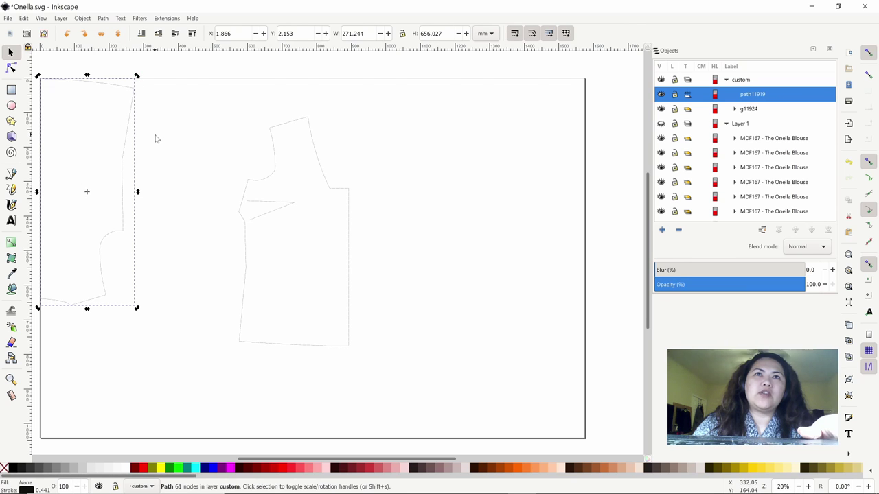
left_click(144, 180)
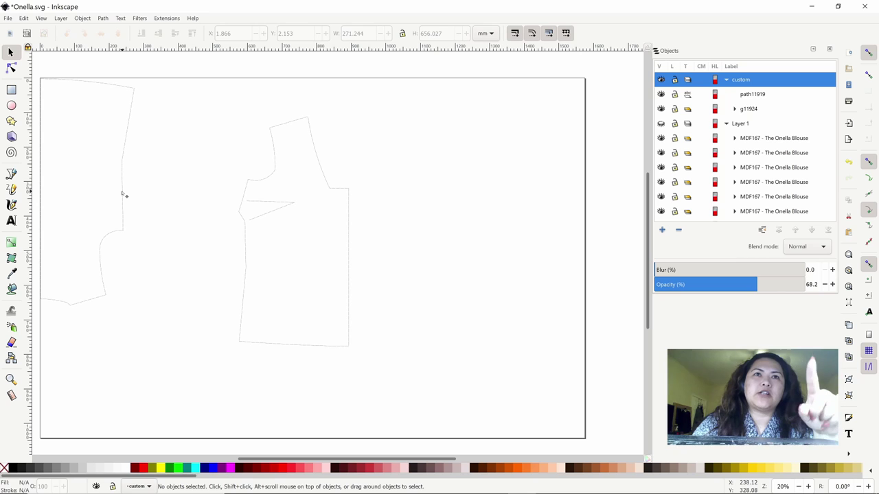
double_click(125, 195)
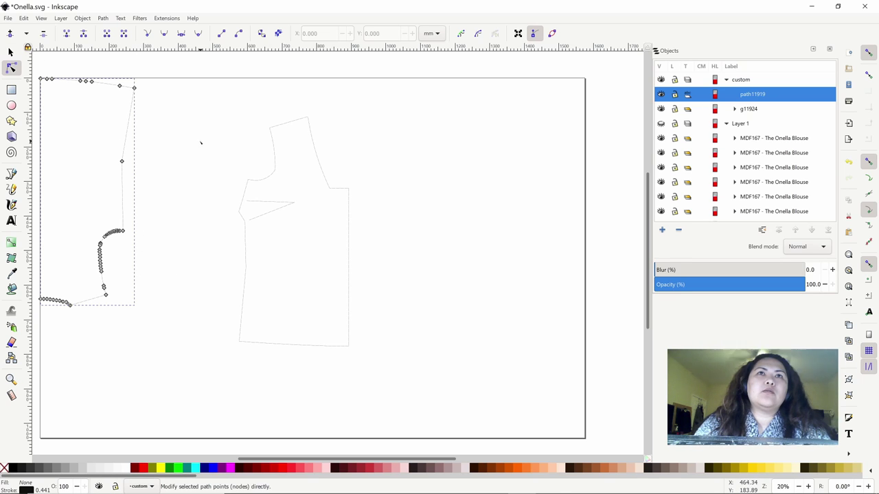
- Add a node on the back piece's straight side segment, then undo it
left_click(156, 126)
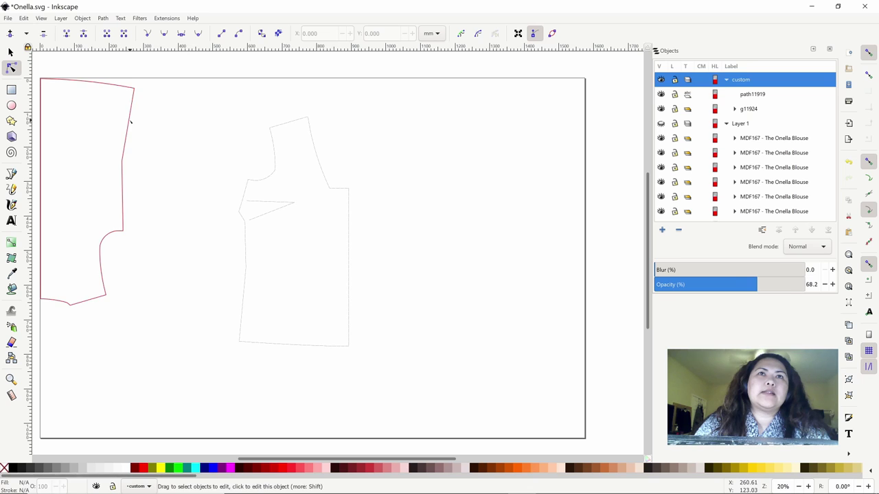
left_click(130, 122)
left_click(129, 123)
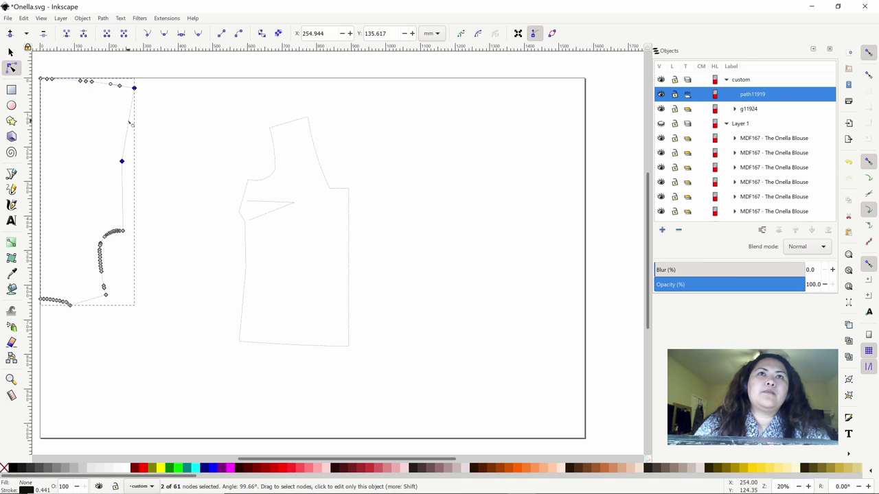
double_click(130, 122)
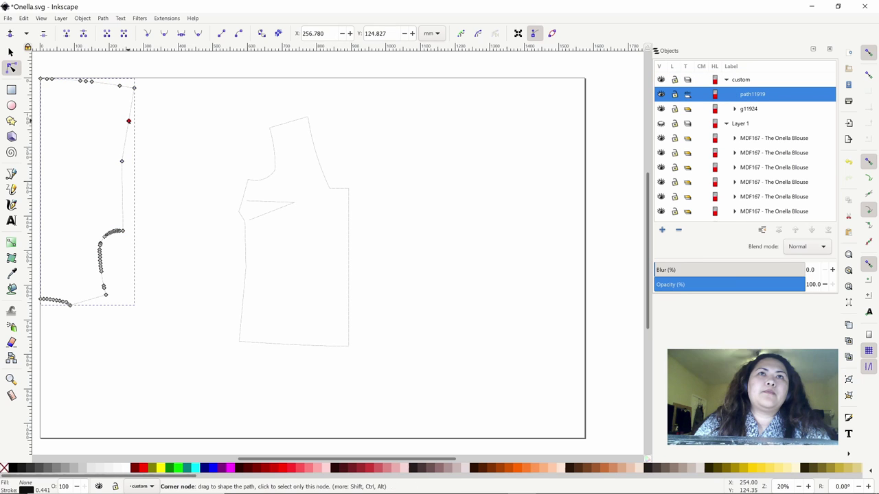
left_click(24, 18)
left_click(45, 32)
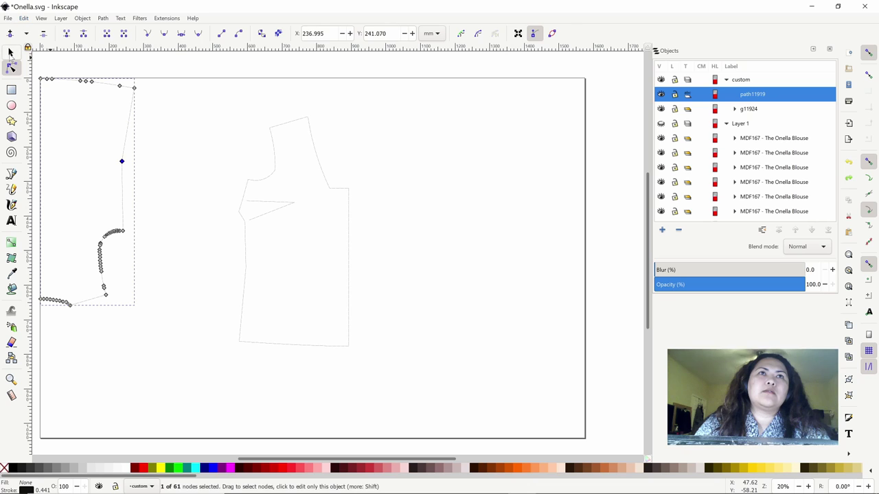
- Rotate the back piece upright, move it near the front piece, and add a horizontal guide
left_click(11, 53)
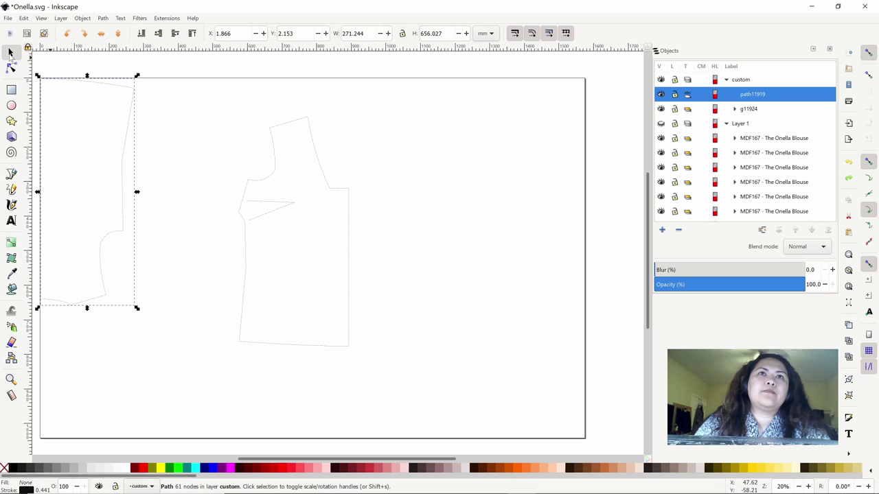
left_click(133, 89)
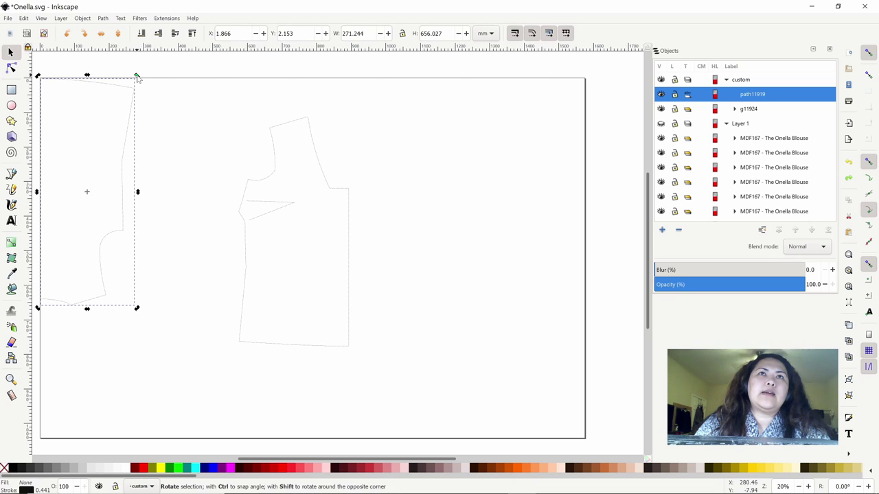
left_click_drag(137, 77, 41, 310)
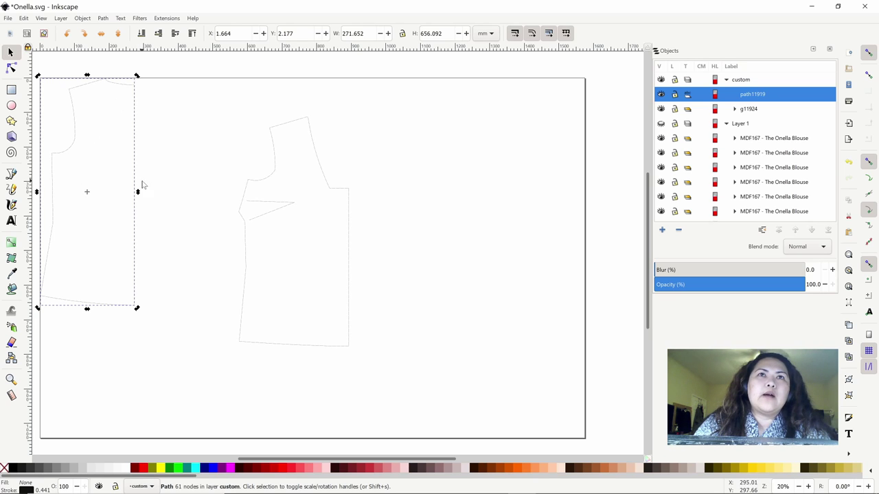
left_click_drag(141, 182, 232, 223)
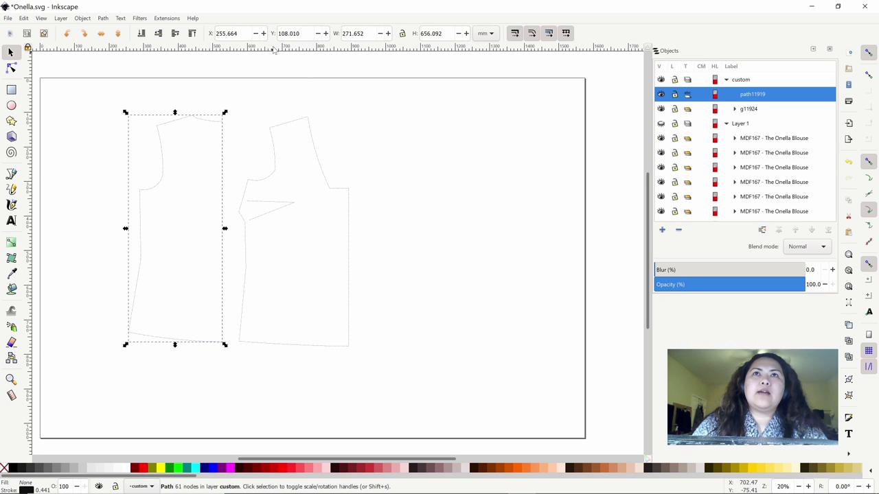
left_click_drag(272, 49, 405, 253)
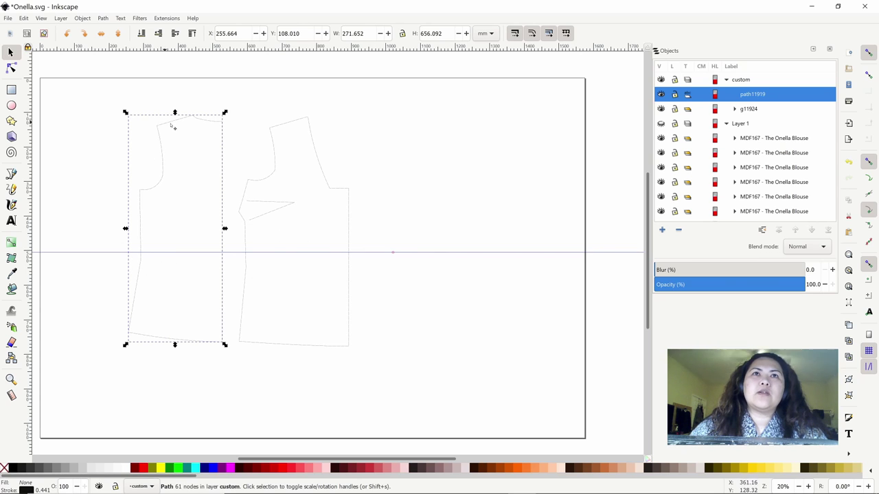
- Snap the back piece's corner to the horizontal guide and move the front piece up beside it
mouse_move(173, 135)
left_mouse_down()
mouse_move(178, 148)
mouse_move(177, 126)
mouse_move(186, 126)
mouse_move(179, 120)
left_mouse_up()
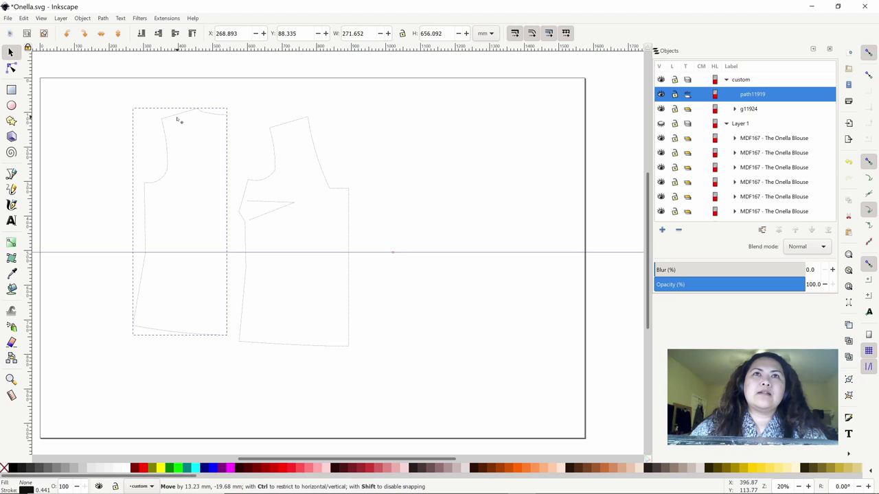
left_click_drag(180, 120, 182, 122)
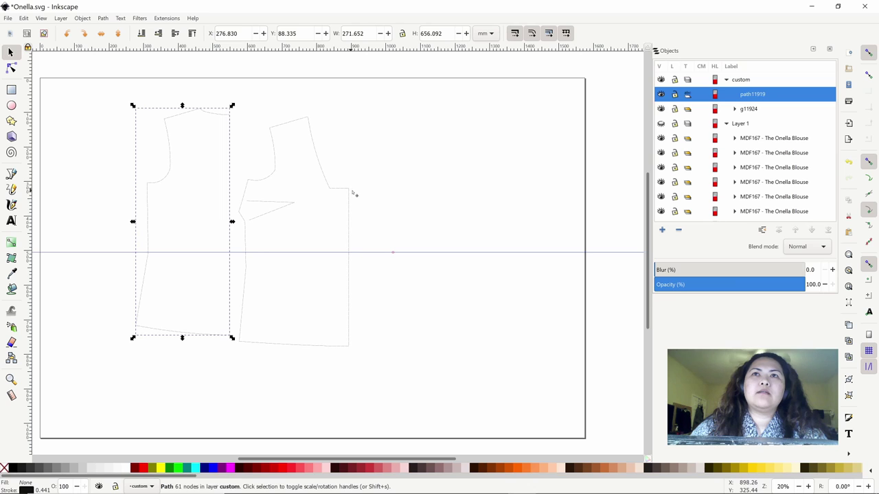
left_click_drag(353, 194, 370, 182)
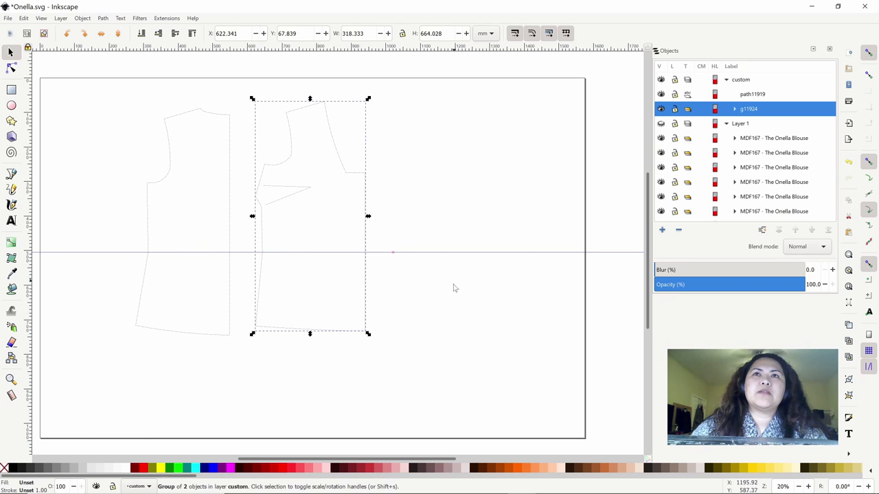
left_click(455, 352)
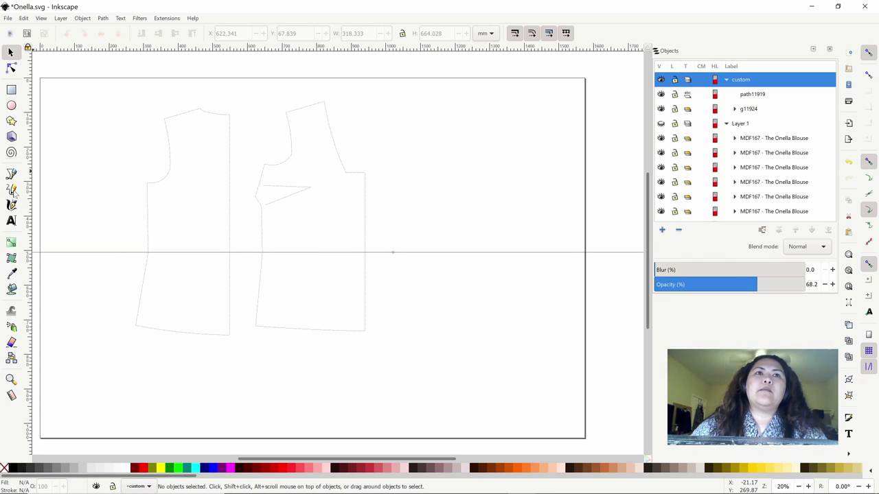
- Add a 'waistline' text label and place it on the guide between the two pieces
left_click(11, 221)
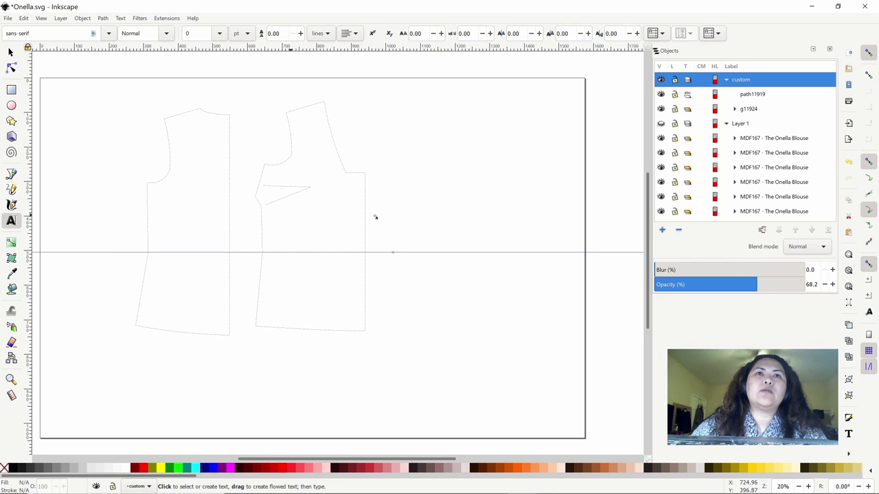
left_click(417, 251)
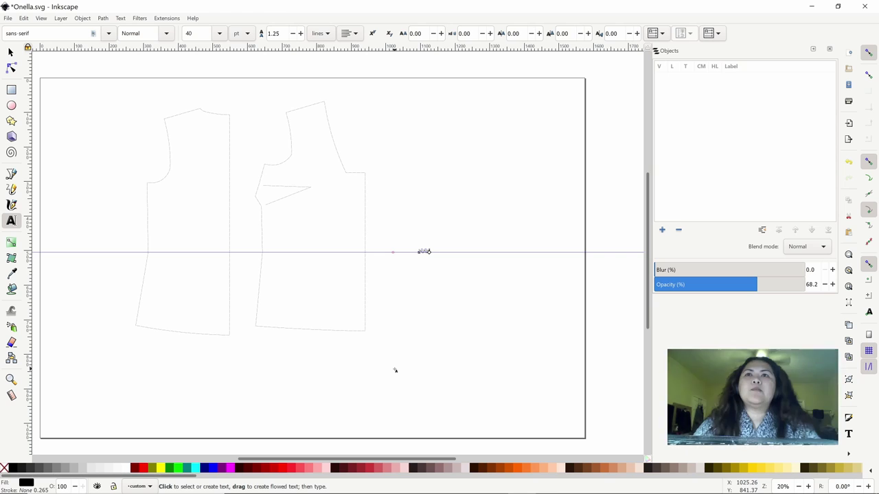
type("line")
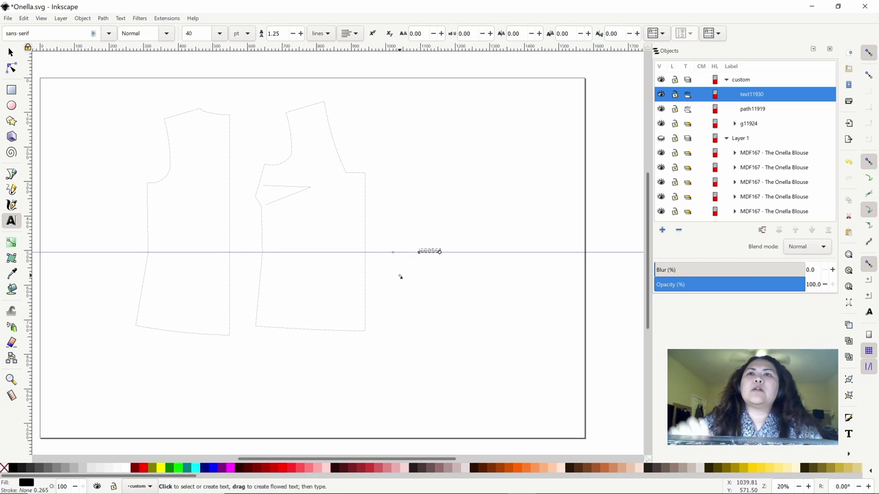
key("Escape")
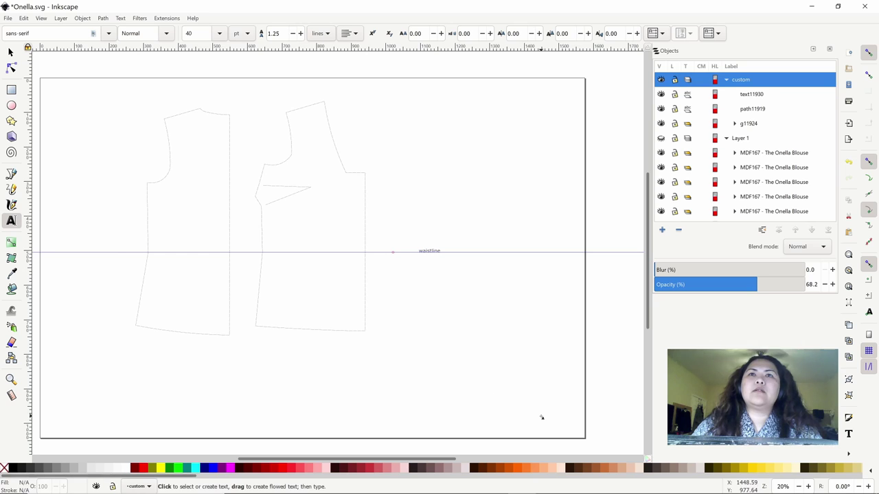
left_click(409, 301)
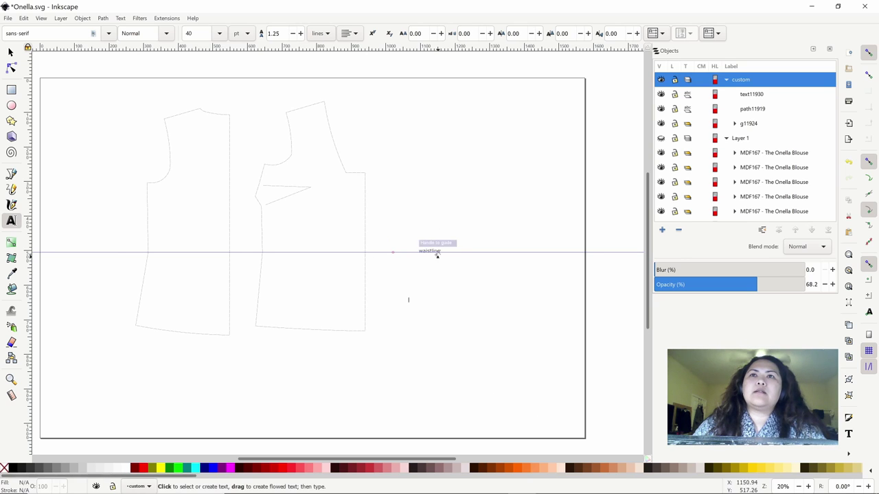
left_click(11, 52)
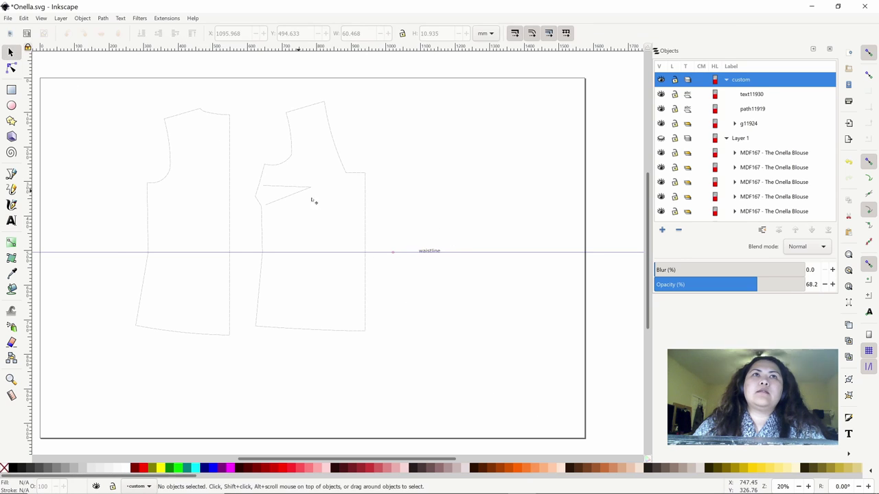
left_click_drag(414, 251, 237, 250)
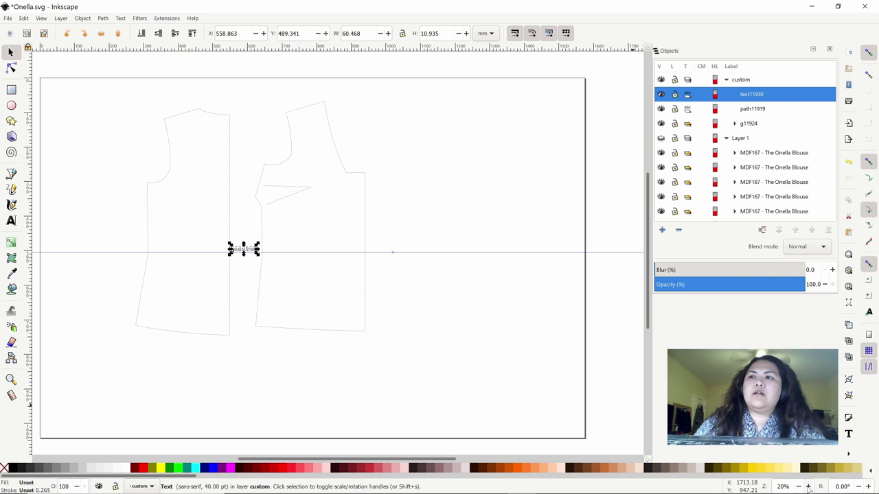
- Zoom in and pan so the back piece, front bodice and waistline label fill the view
key("plus")
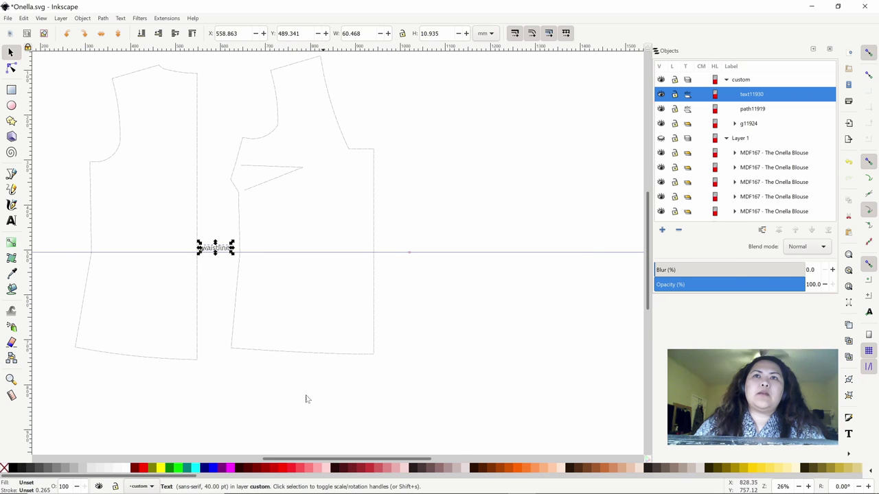
left_click_drag(288, 461, 260, 461)
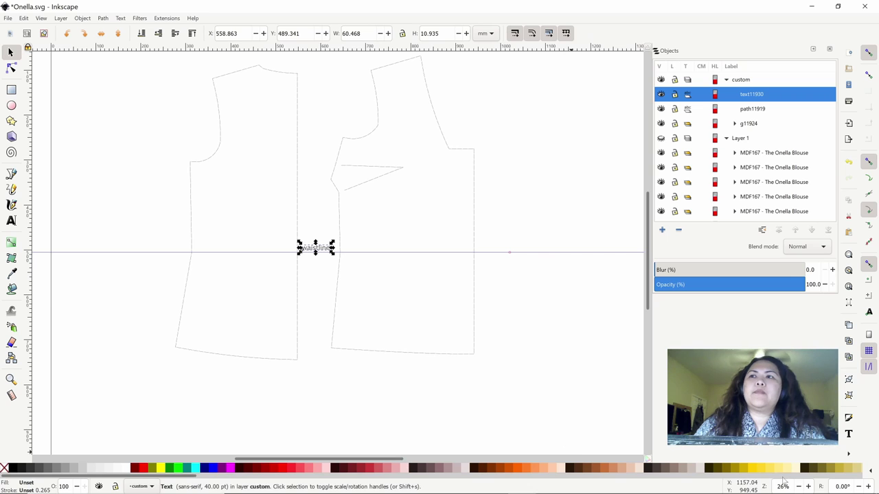
left_click(809, 487)
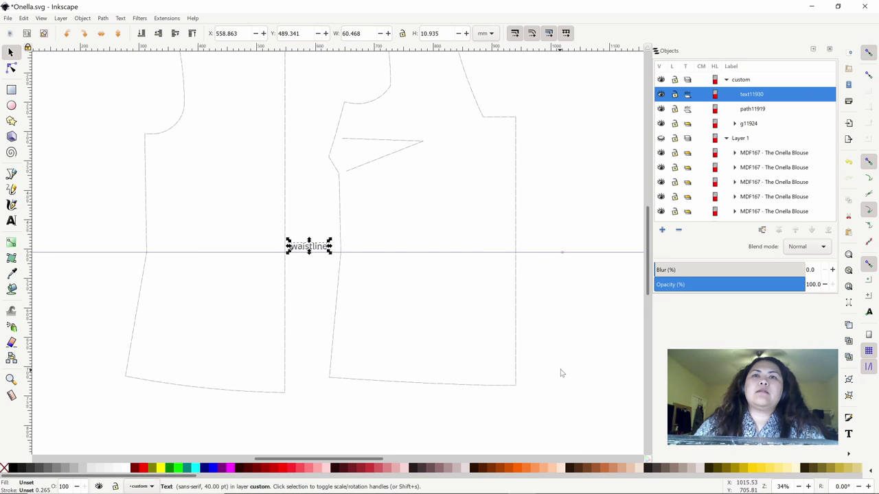
scroll(560, 376, "up", 3)
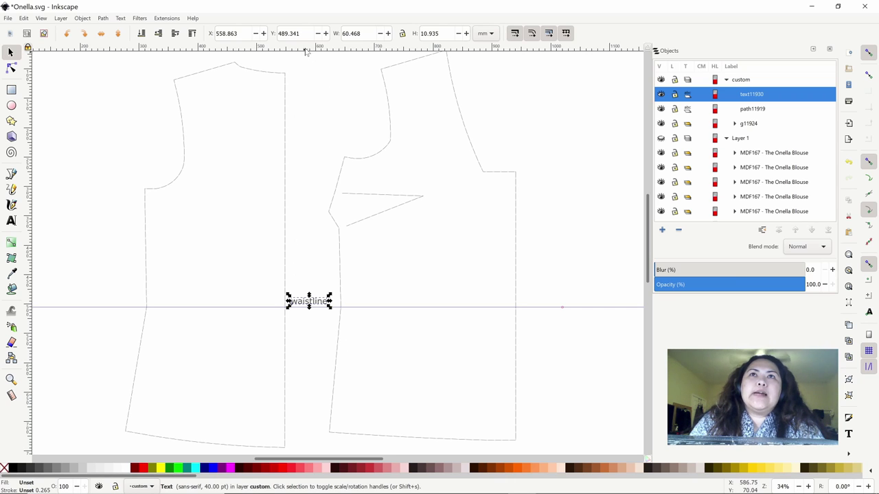
- Add a second horizontal guide below the waistline label and switch measurement units to inches
left_click_drag(302, 51, 317, 342)
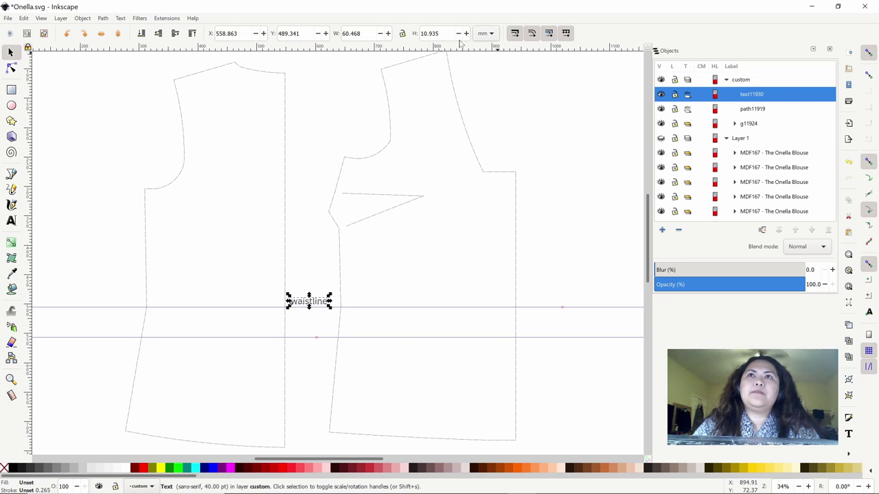
left_click(485, 35)
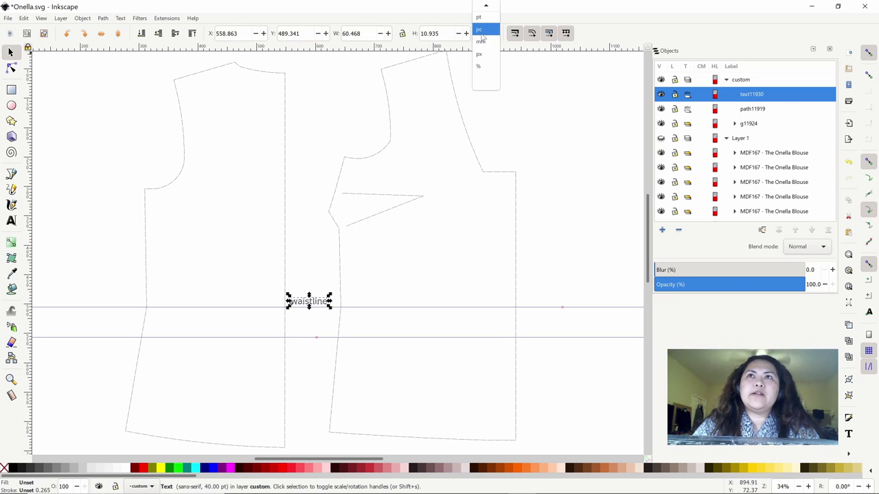
left_click(482, 20)
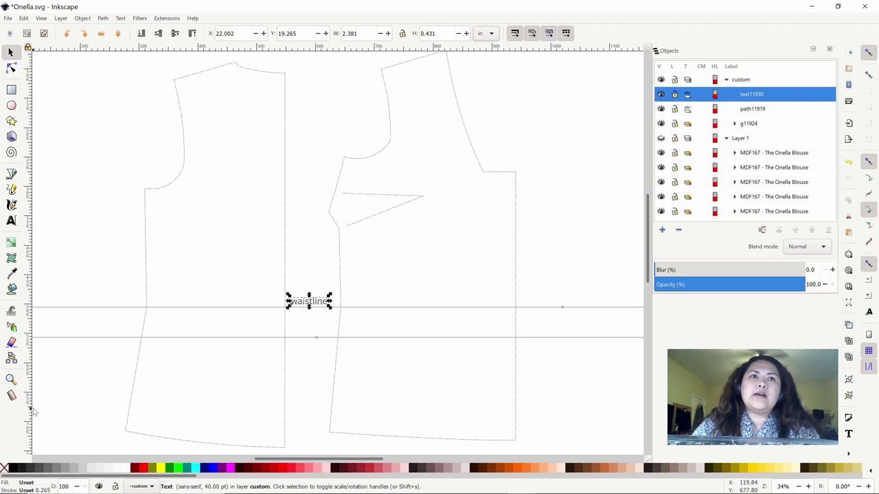
left_click(11, 396)
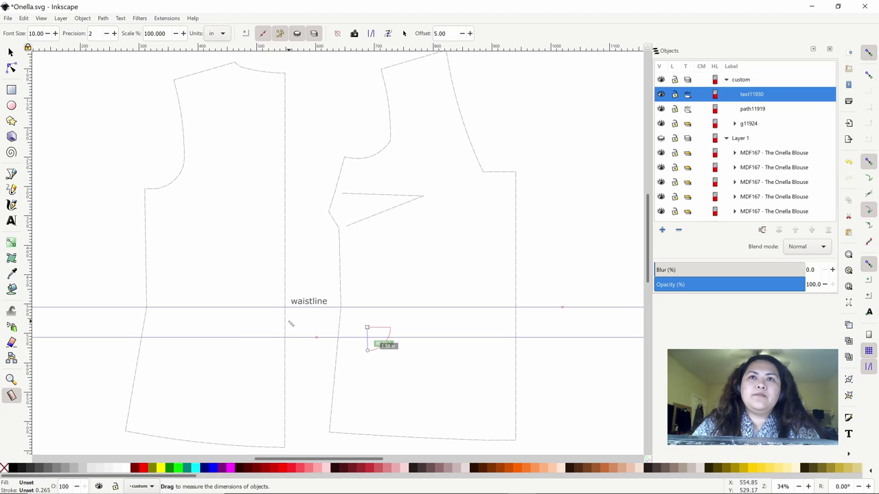
- Measure about 1.53 in down from the lower guide and place a new horizontal guide there
mouse_move(284, 338)
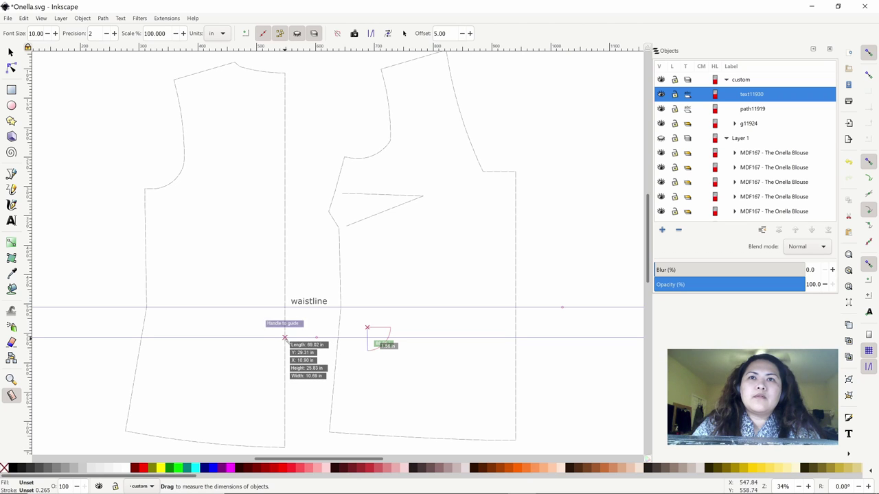
left_click_drag(285, 338, 284, 359)
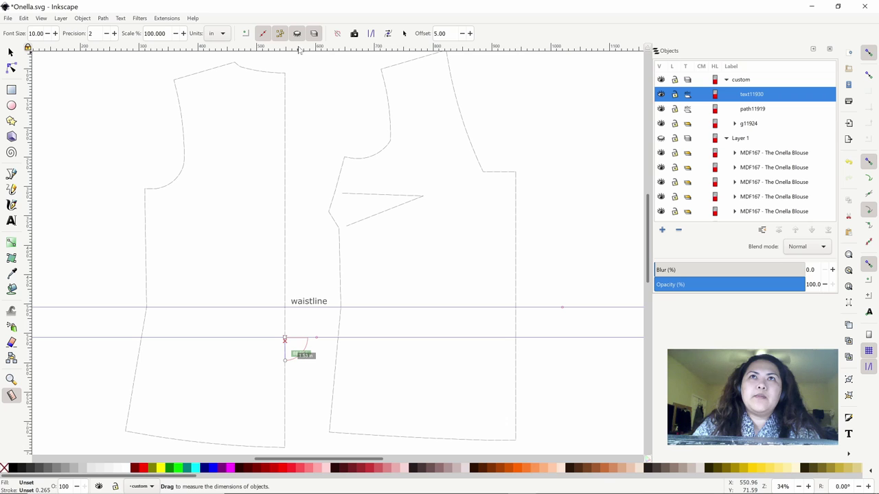
left_click_drag(300, 50, 284, 364)
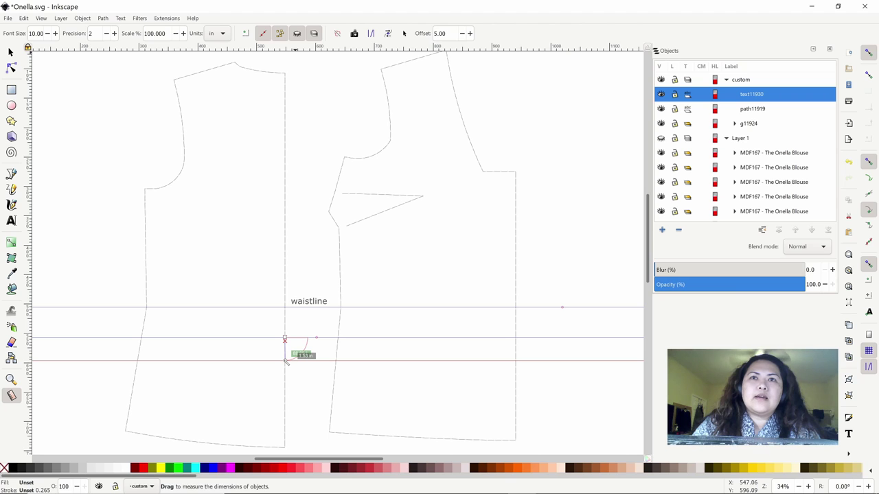
left_click_drag(286, 362, 286, 361)
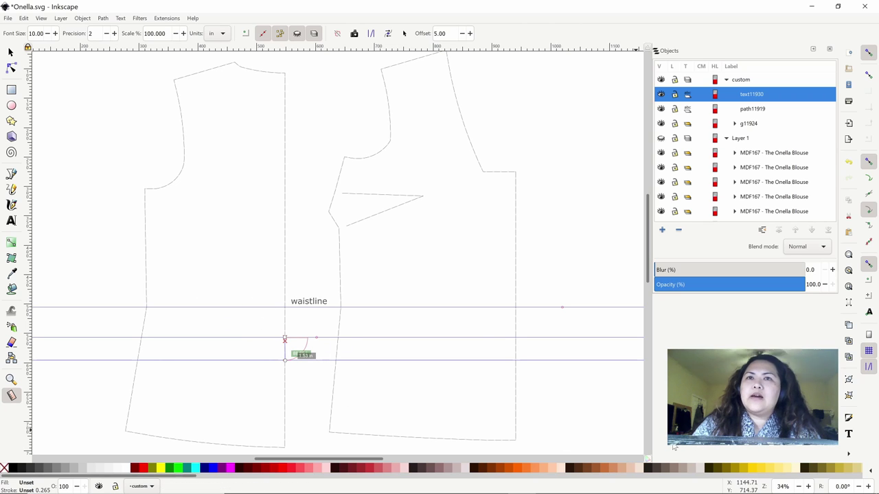
- Zoom in closer on the waist and lower part of the pattern
left_click(808, 488)
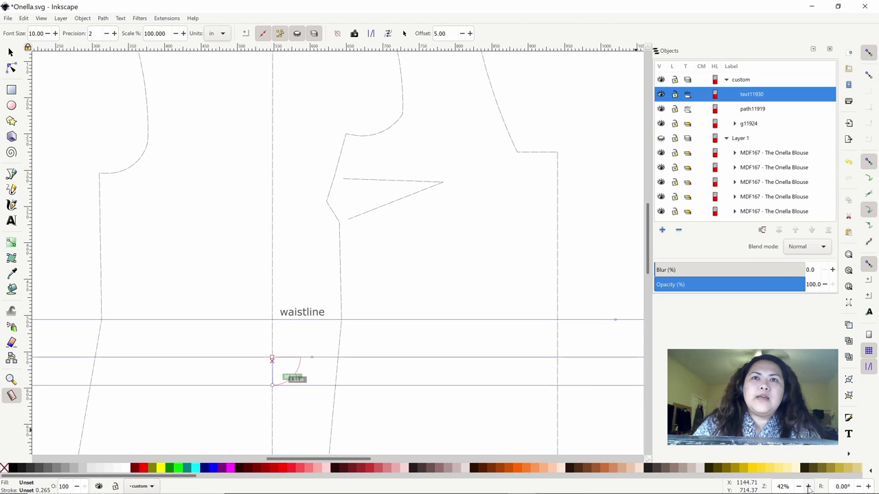
left_click(808, 487)
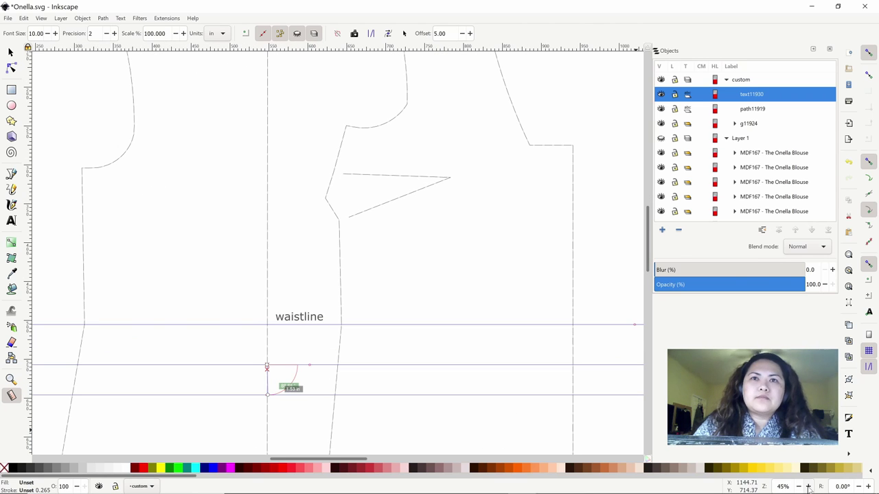
left_click(808, 487)
scroll(255, 392, "up", 2)
scroll(273, 389, "down", 1)
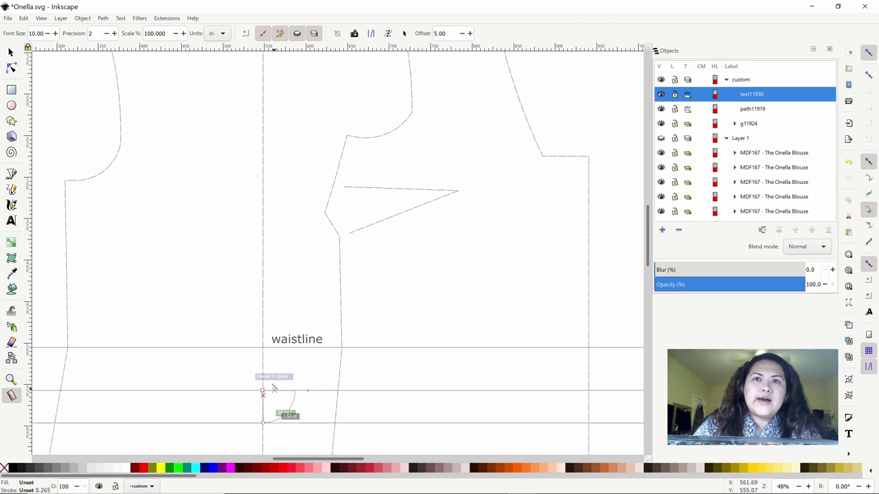
scroll(273, 389, "down", 5)
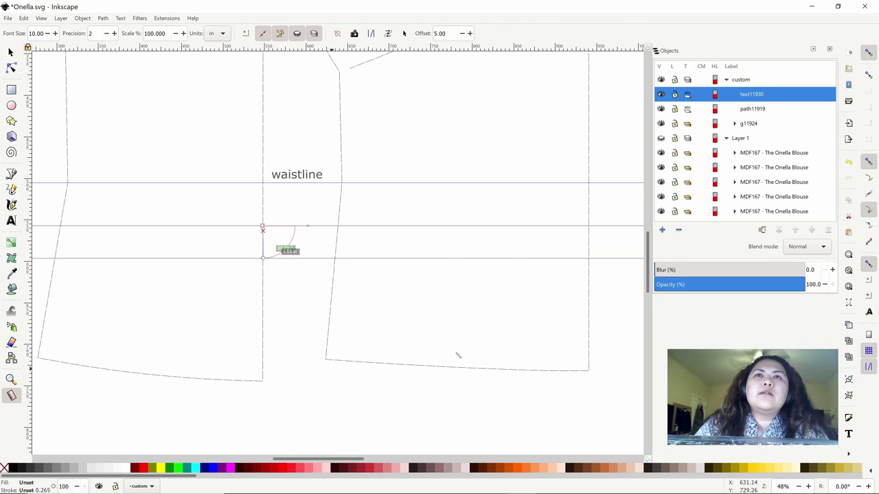
left_click(808, 486)
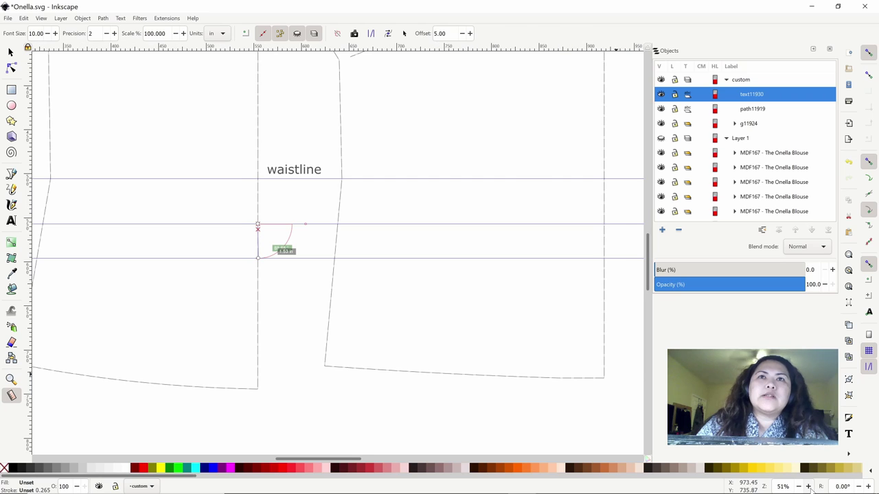
left_click(808, 486)
left_click(808, 486)
left_click(808, 486)
left_click(808, 486)
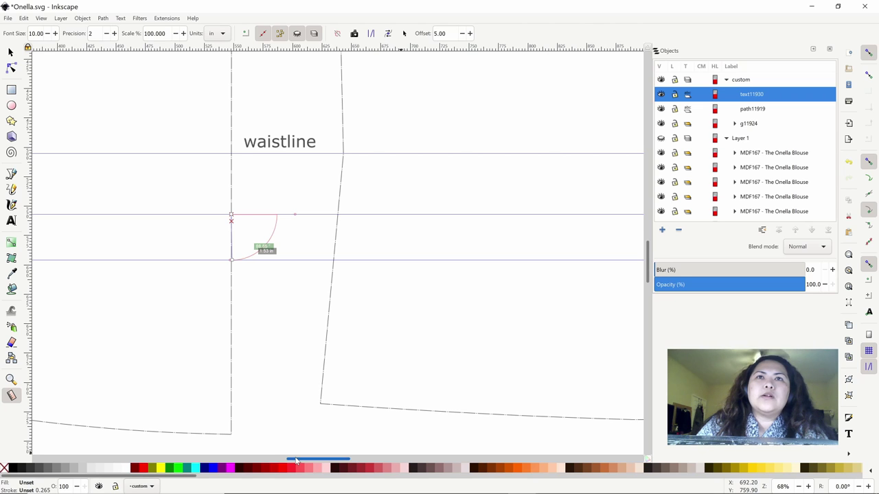
left_click_drag(296, 460, 231, 457)
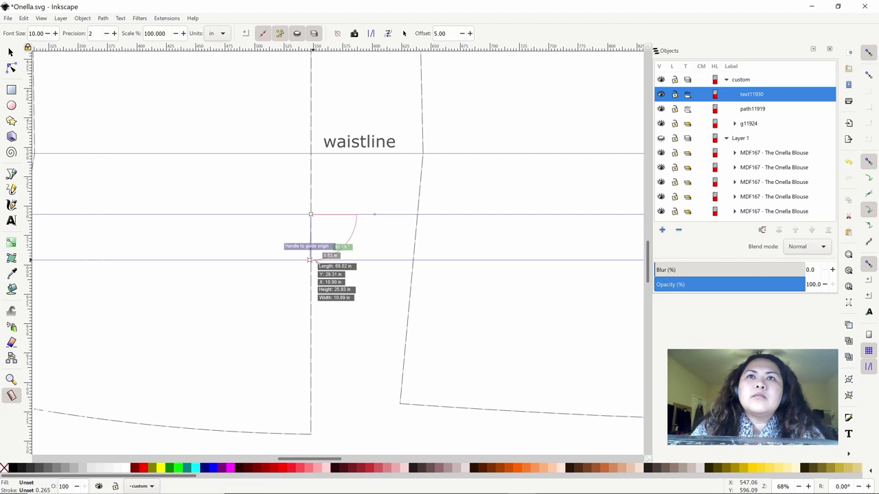
left_click(11, 54)
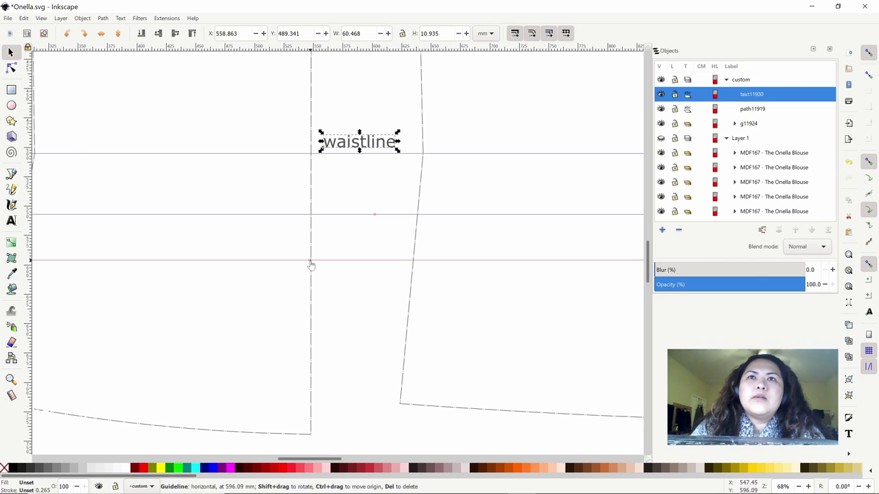
- Add text labels 'slashline' and 'need length' below the waistline label
left_click_drag(311, 266, 312, 264)
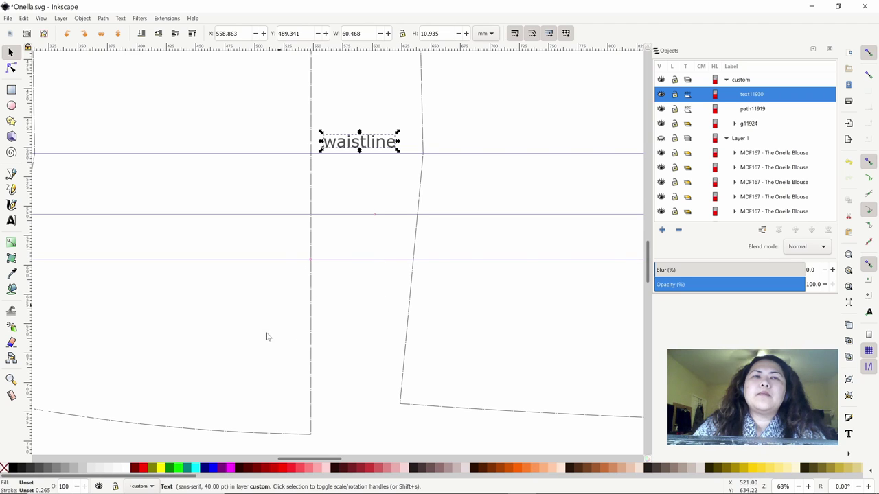
left_click(11, 220)
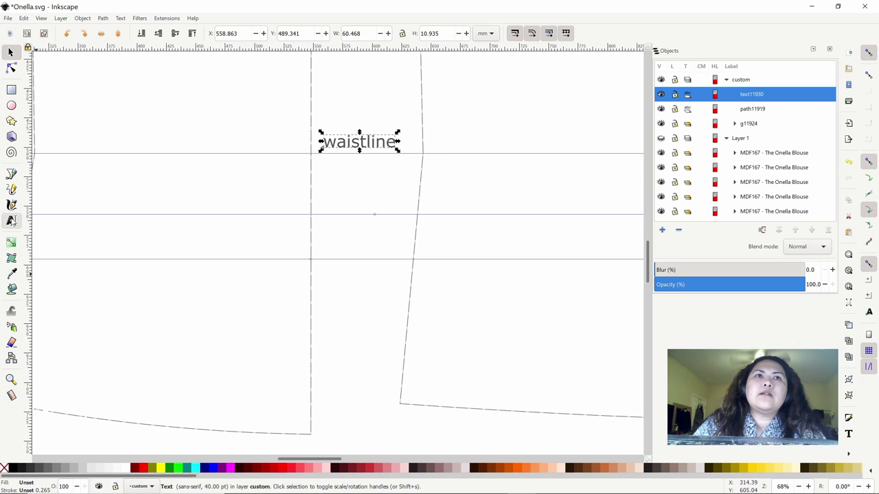
left_click(343, 201)
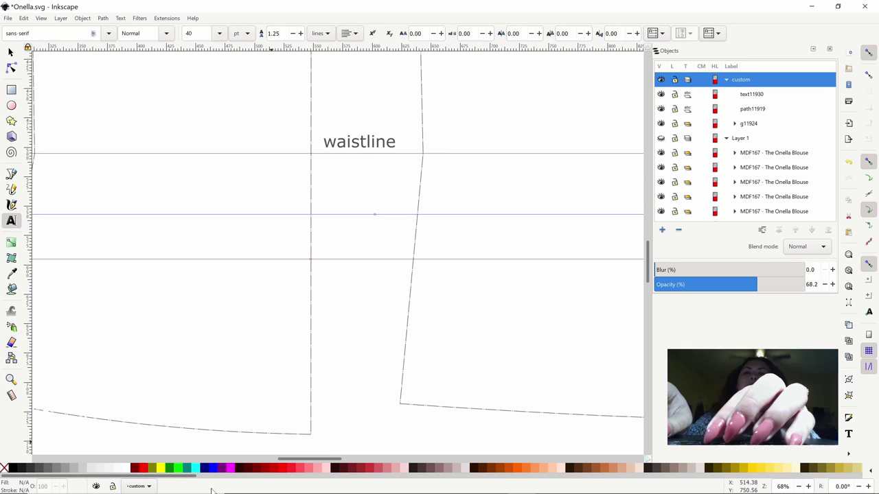
type("slash")
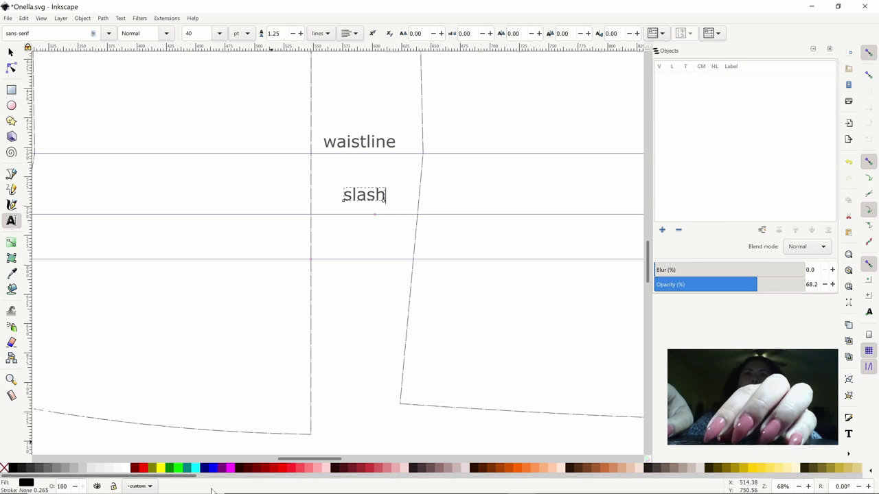
type("line")
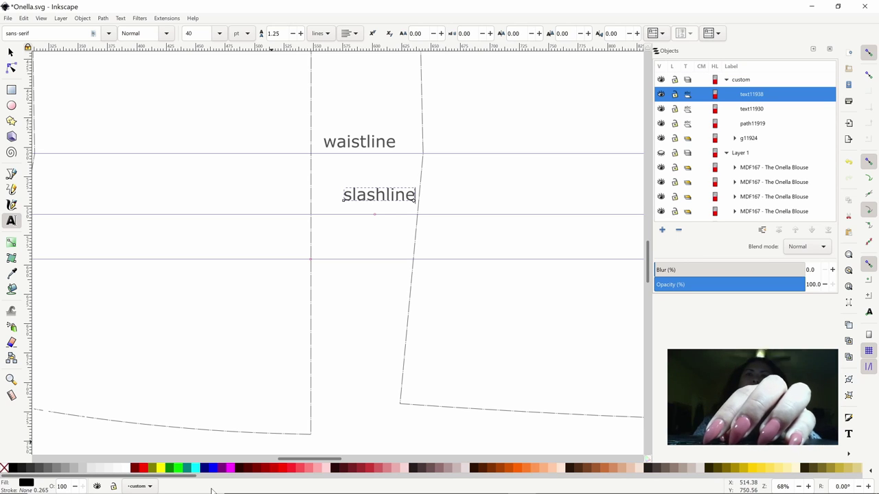
left_click(329, 242)
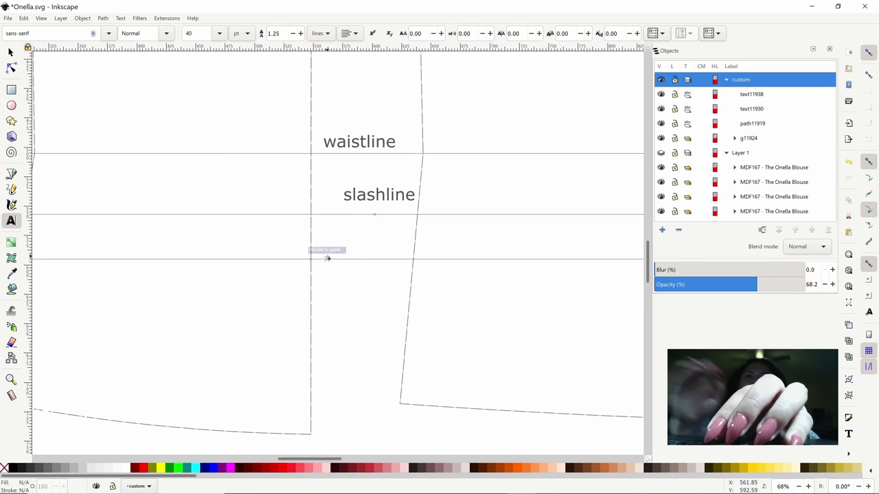
type("need")
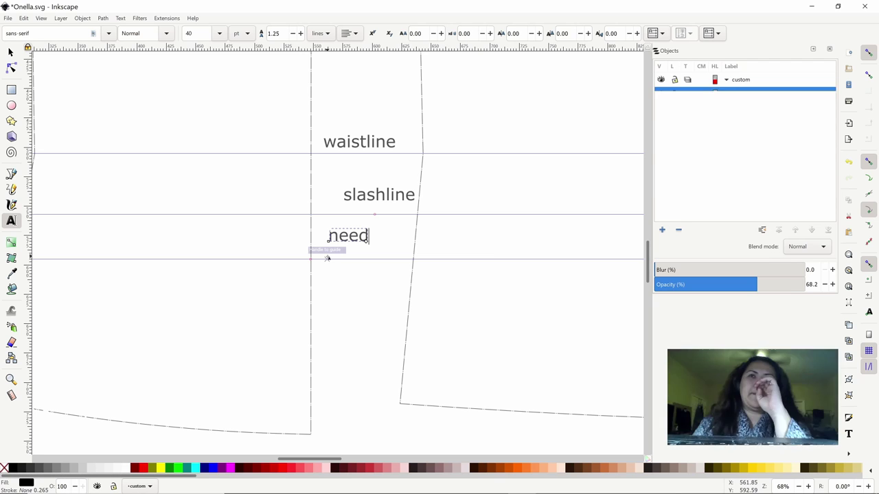
type(" length")
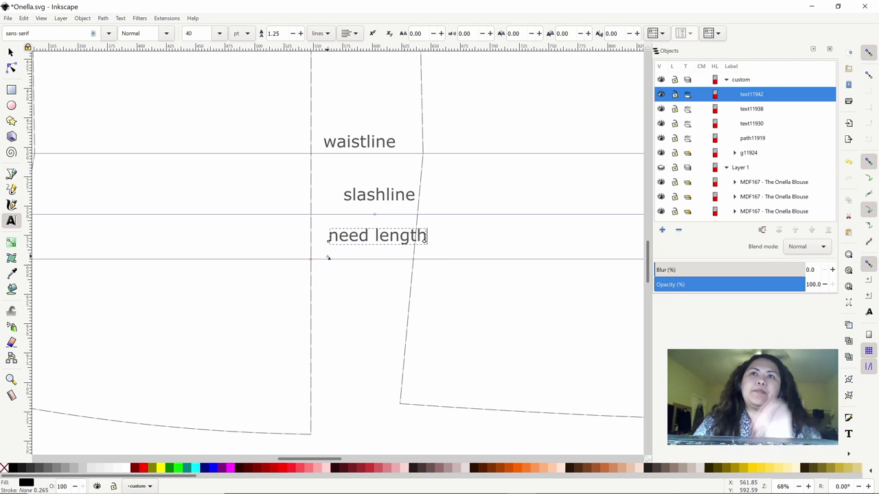
- Position the 'slashline' and 'need length' labels beside their guides
left_click(10, 52)
left_click_drag(382, 197, 371, 196)
left_click_drag(329, 239, 317, 245)
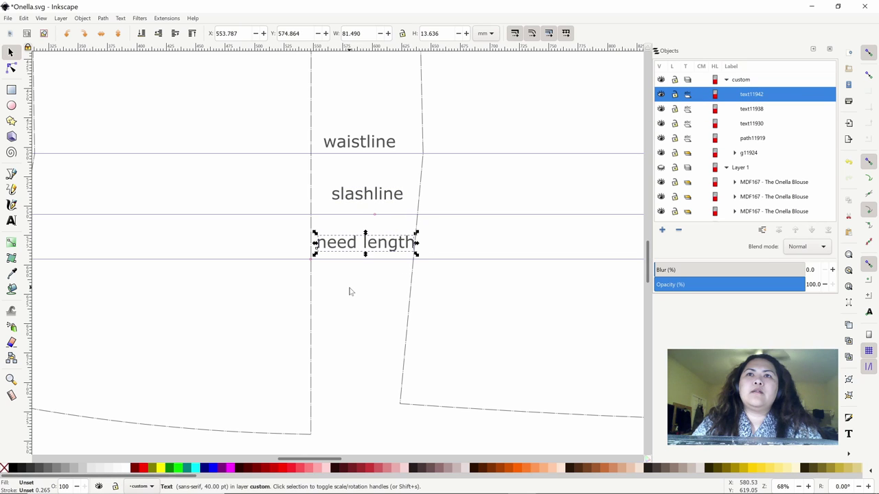
left_click(368, 292)
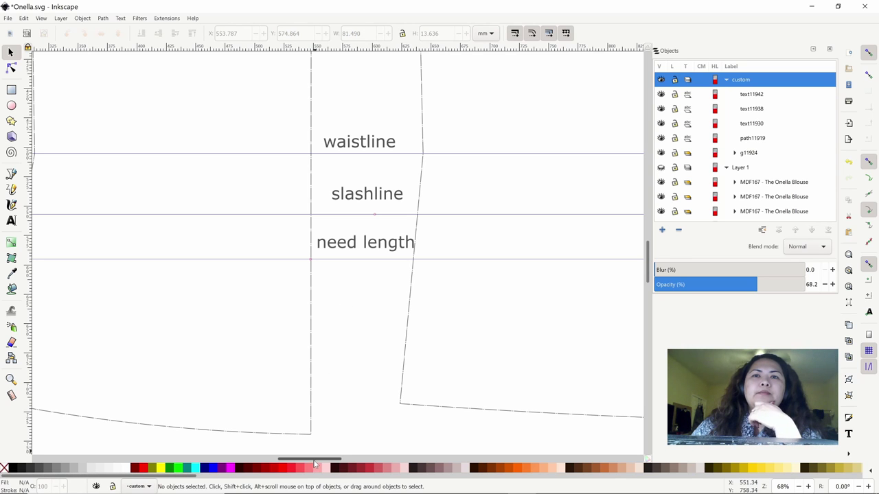
left_click_drag(314, 464, 298, 463)
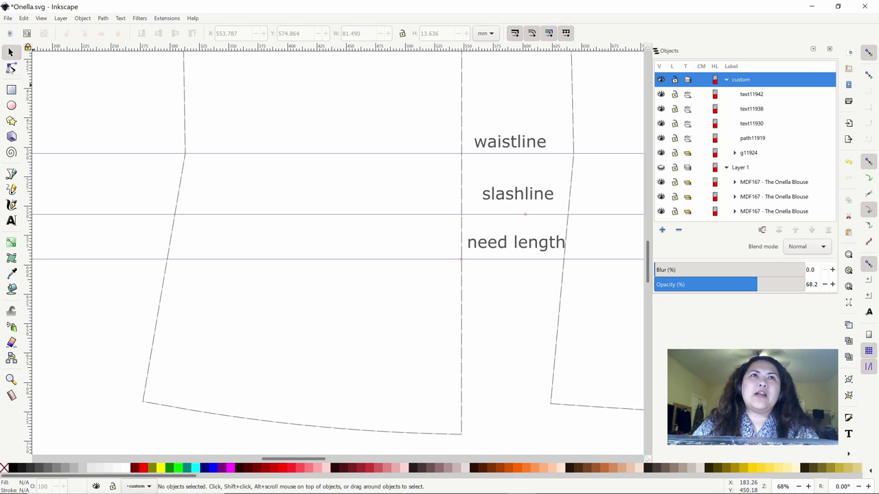
- Add a node on the back piece's left side seam where it meets the slashline guide
left_click(11, 69)
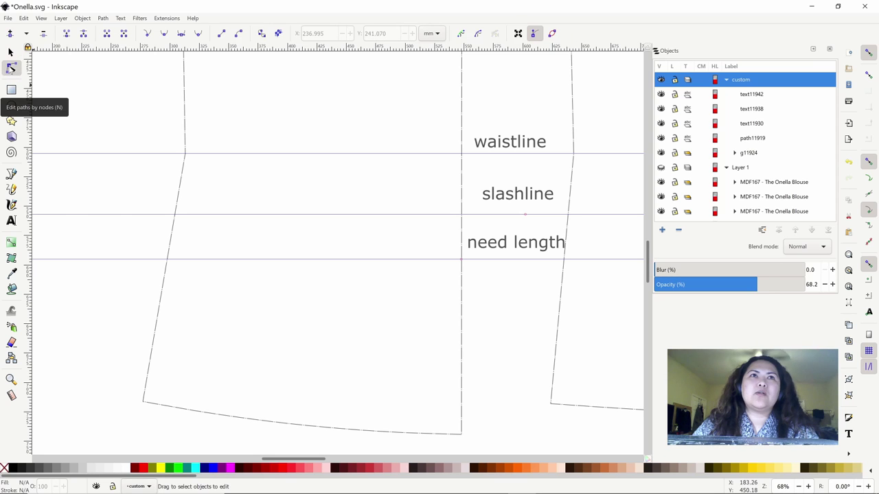
left_click(181, 186)
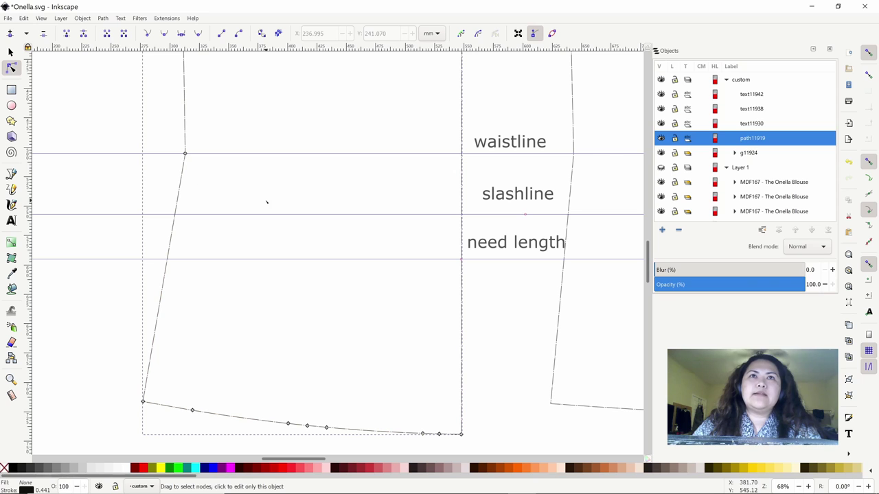
double_click(175, 216)
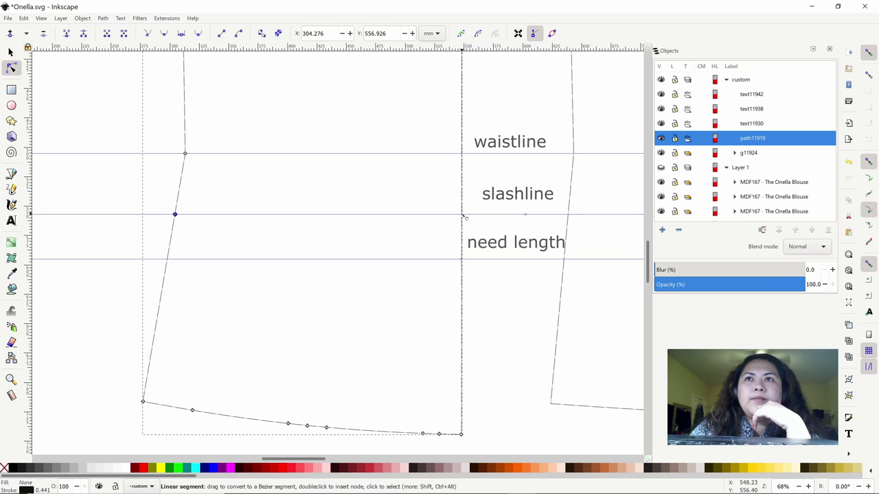
- Snap the back piece's right-edge node exactly onto the slashline guide
left_click(462, 214)
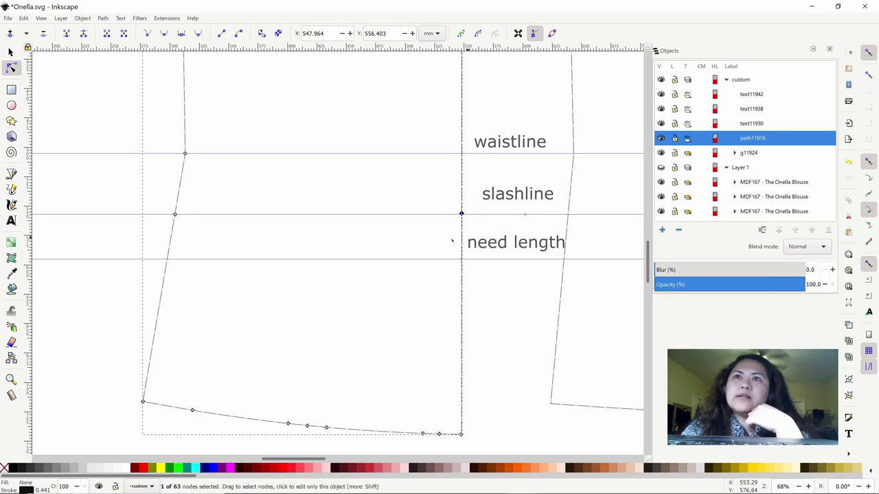
left_click(808, 487)
left_click(808, 487)
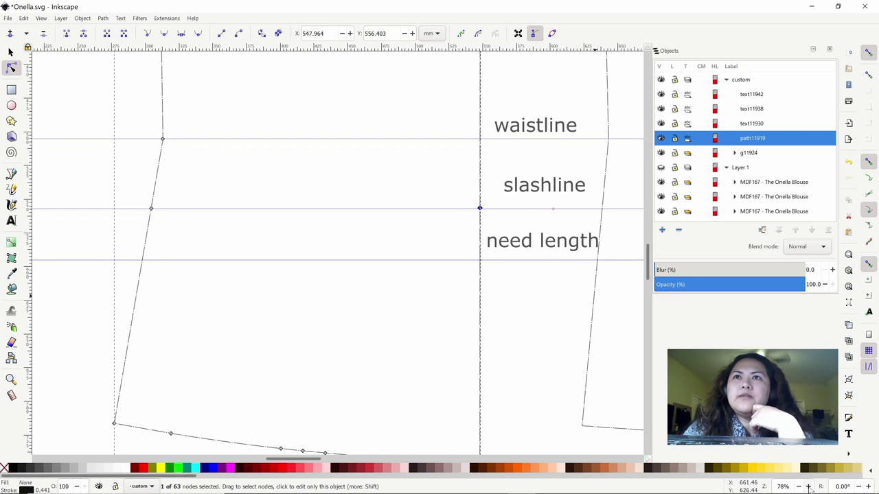
left_click(808, 487)
left_click(808, 487)
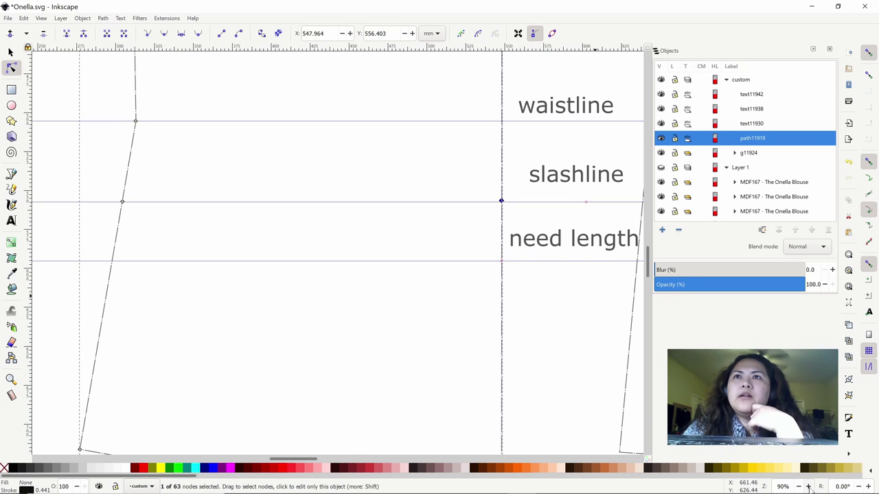
left_click(809, 486)
left_click(808, 487)
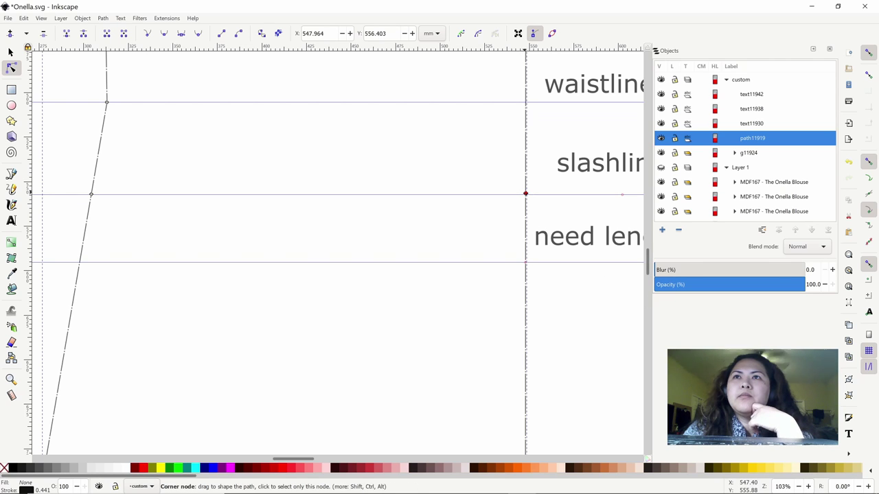
left_click_drag(525, 194, 526, 195)
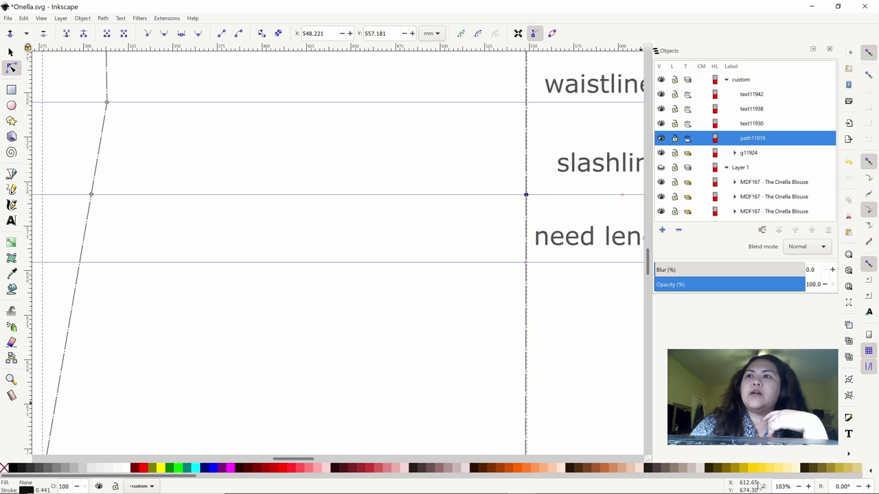
left_click(798, 487)
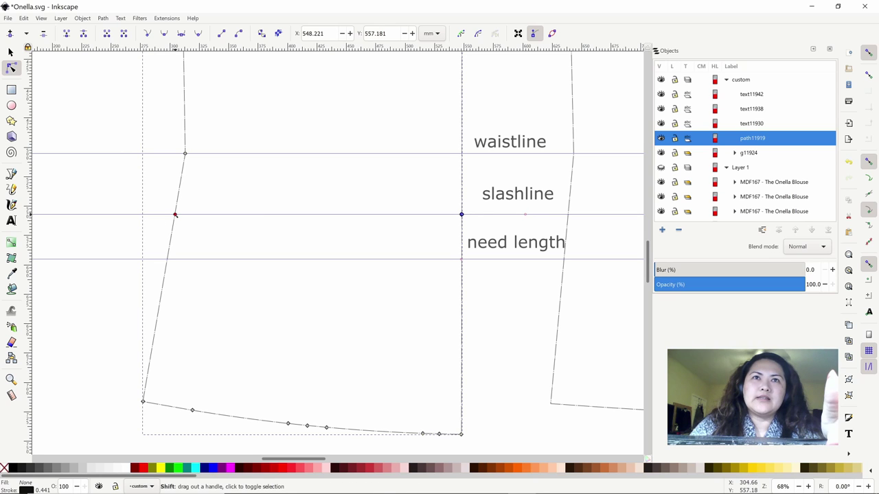
- Break the outline at both slashline nodes and separate it into two paths with Break Apart
left_click(175, 215, "shift")
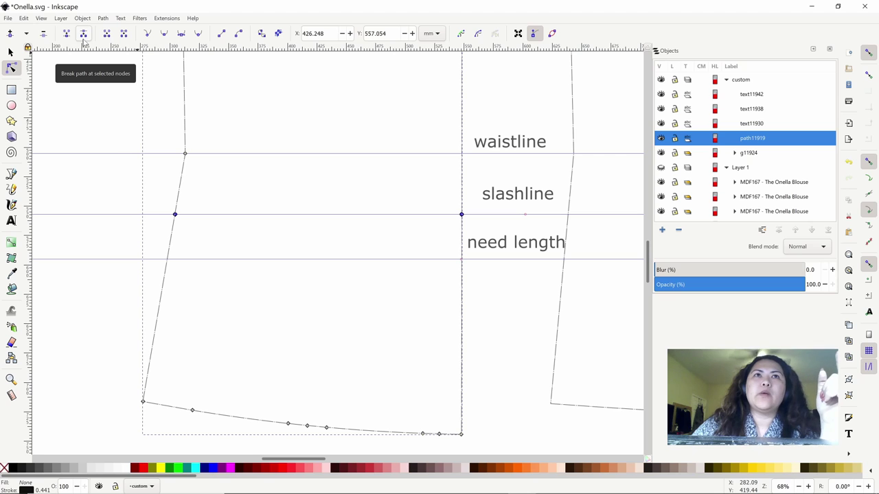
left_click(84, 34)
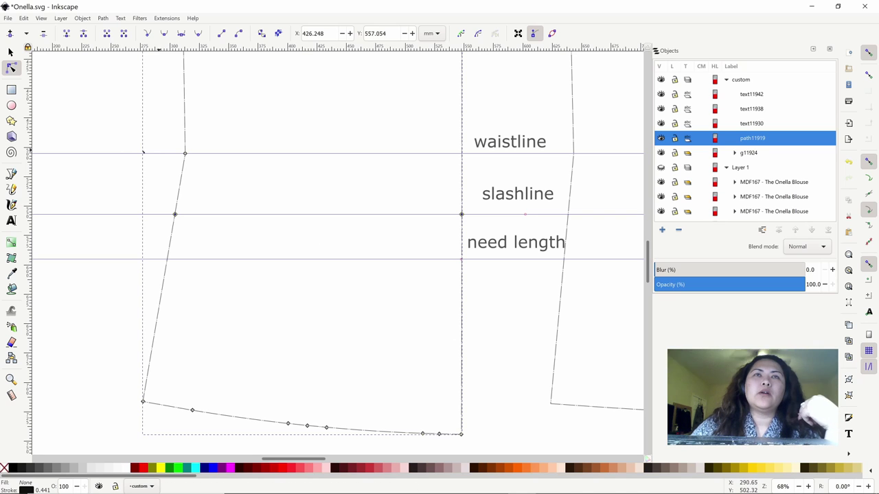
left_click(103, 19)
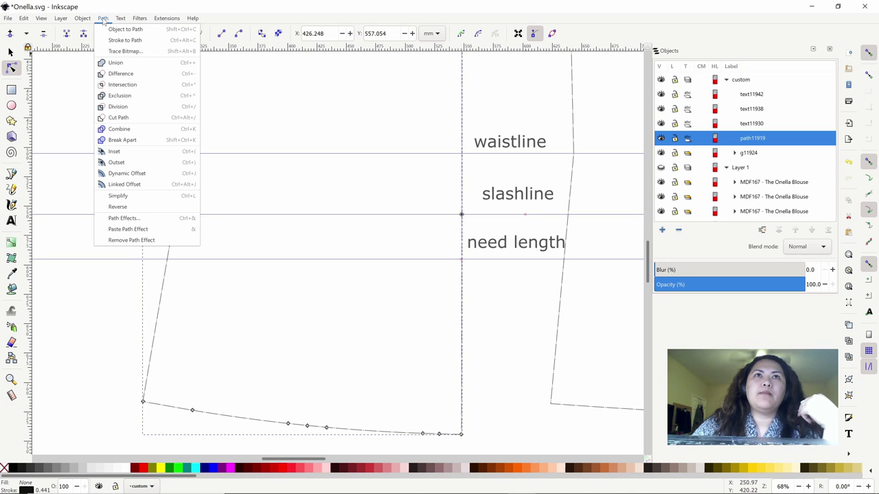
left_click(148, 140)
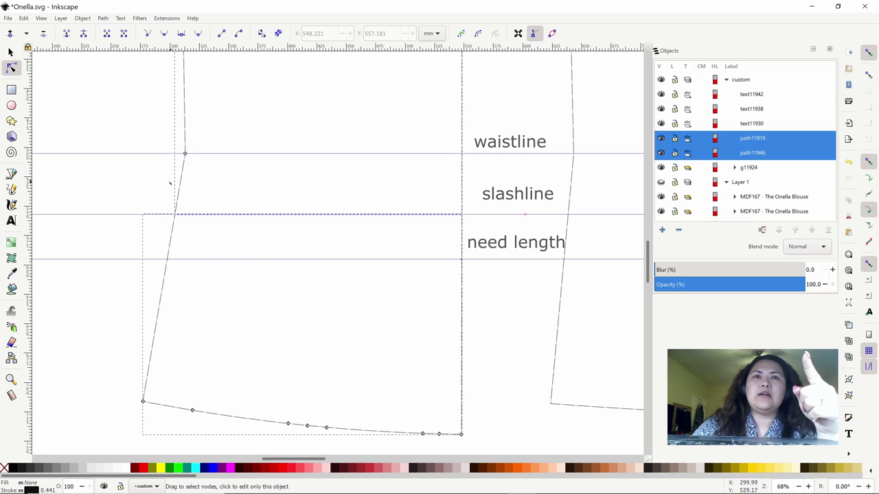
key("ctrl+shift+c")
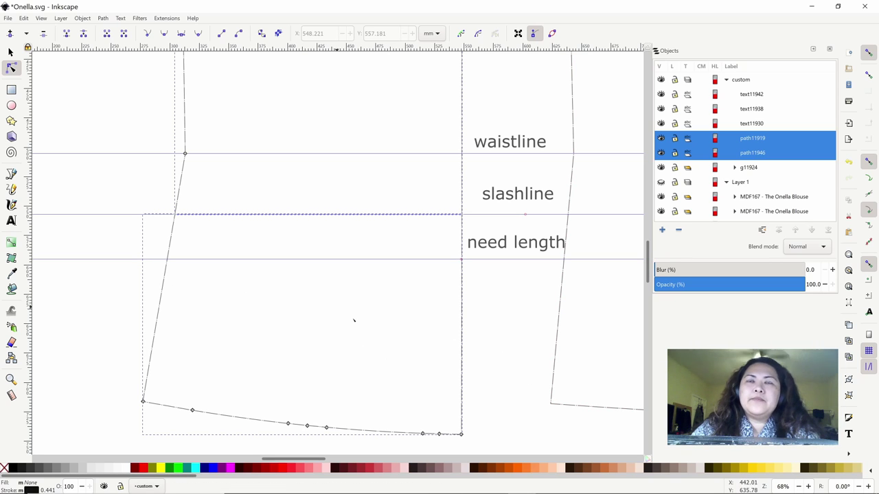
left_click(9, 52)
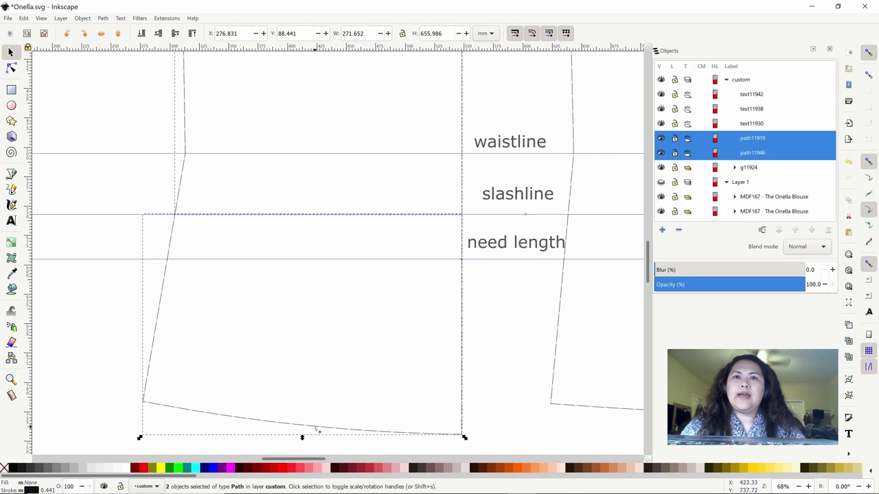
left_click_drag(317, 430, 315, 462)
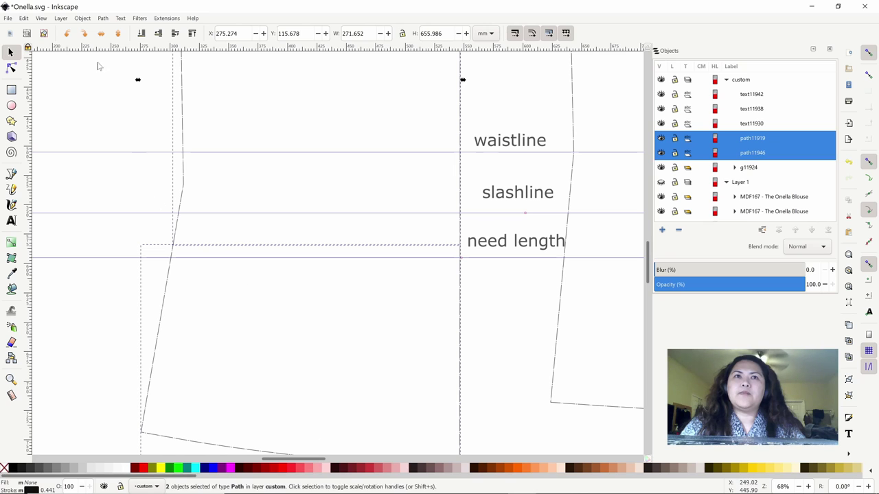
left_click(23, 19)
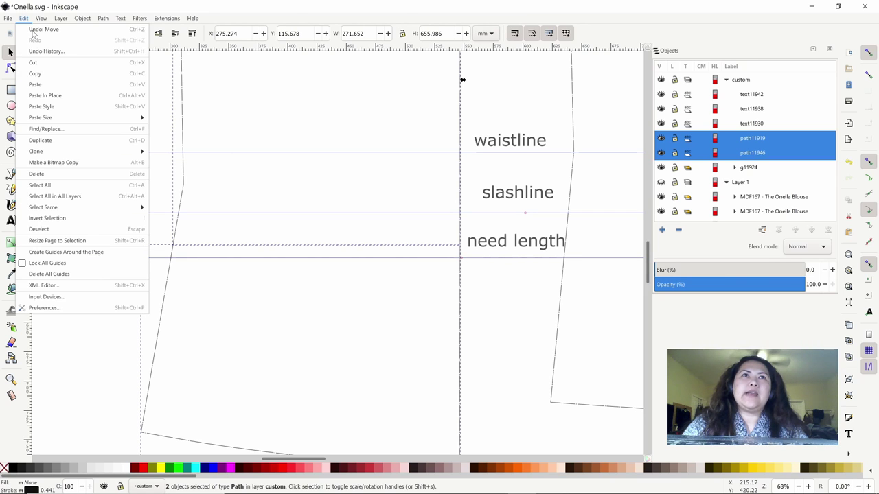
left_click(36, 30)
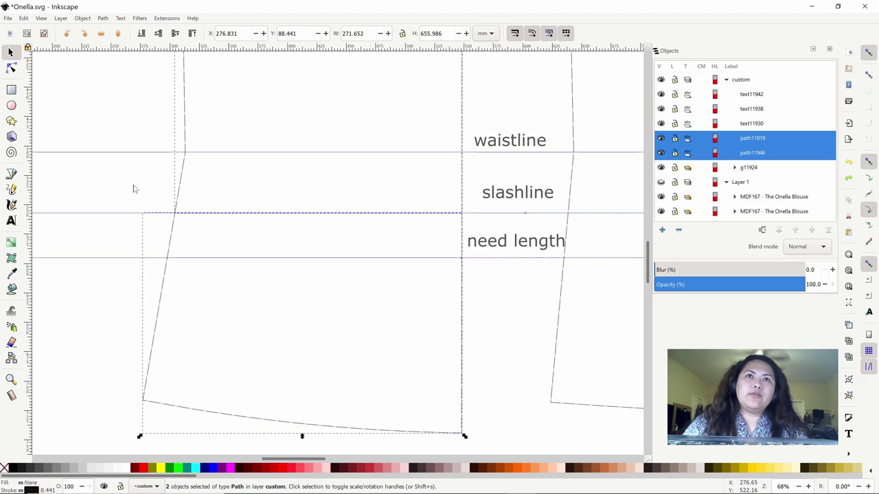
left_click(58, 323)
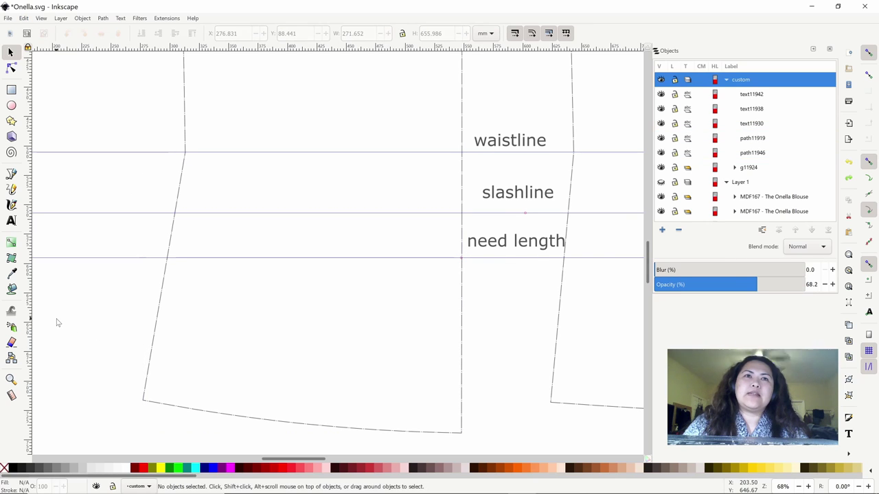
left_click(163, 301)
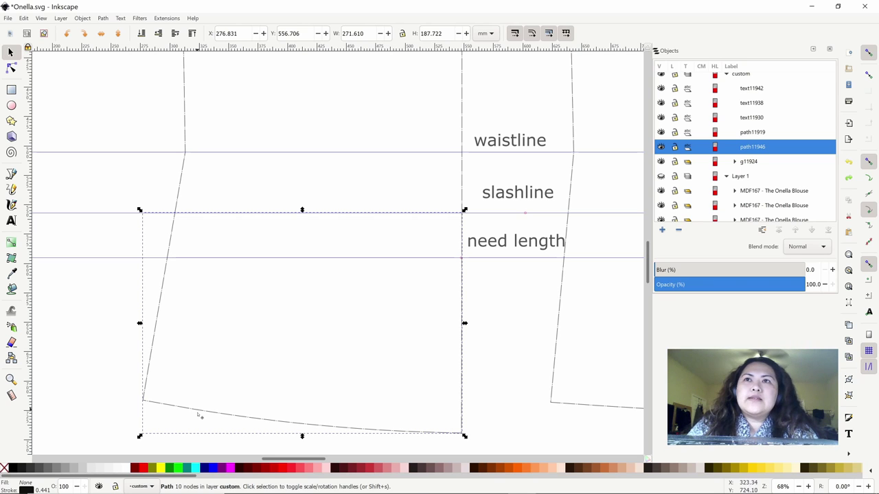
- Move the lower back piece path down until its top snaps to the need length guide
left_click_drag(199, 415, 199, 453)
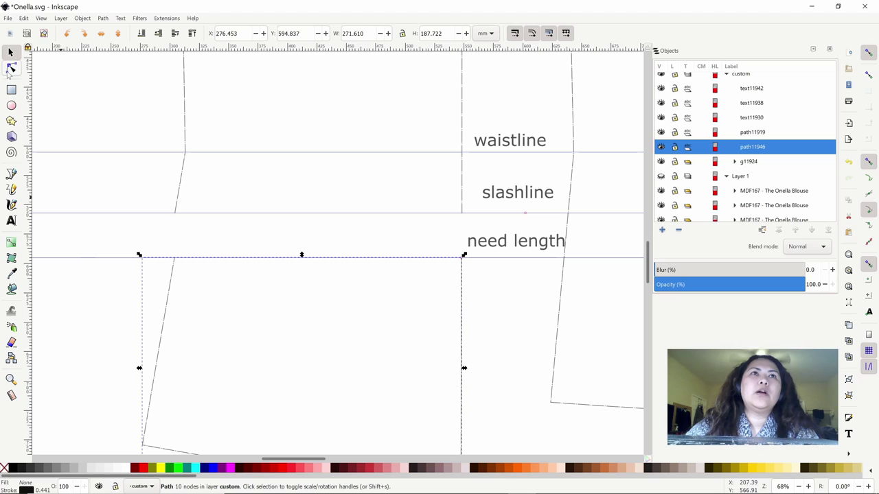
left_click(10, 68)
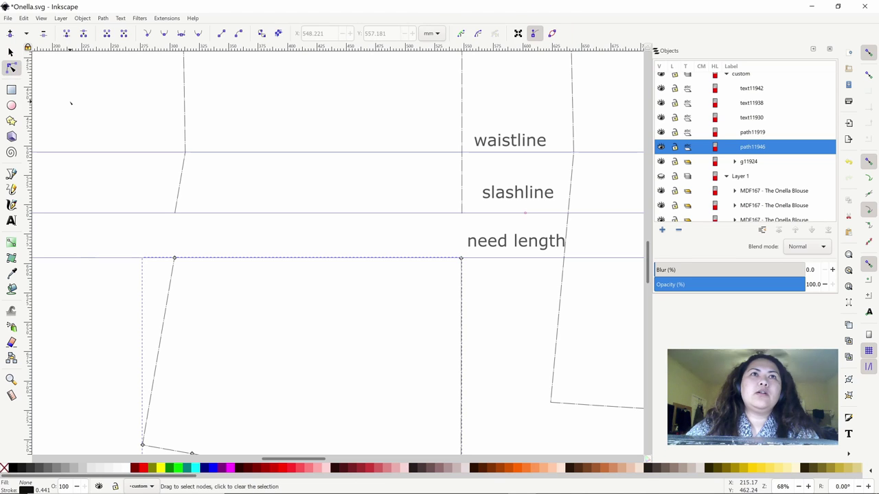
- Join the upper and lower halves' left corner nodes with a new segment
left_click(170, 300)
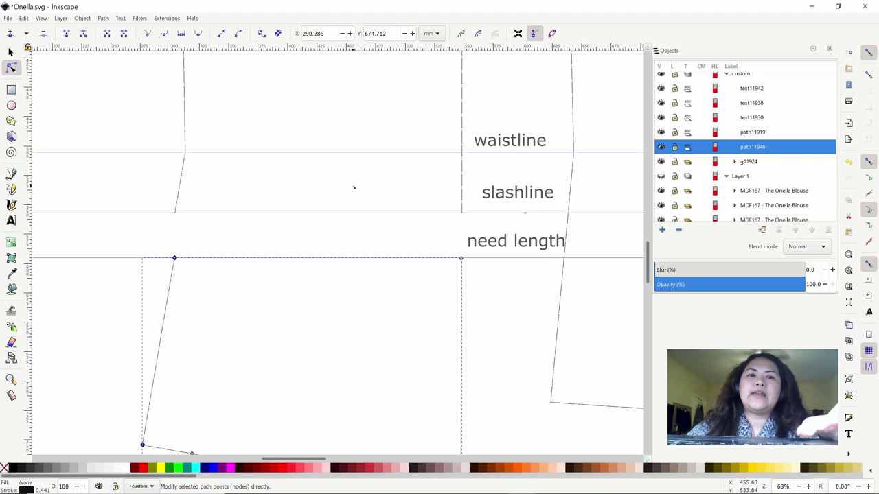
left_click(179, 188, "shift")
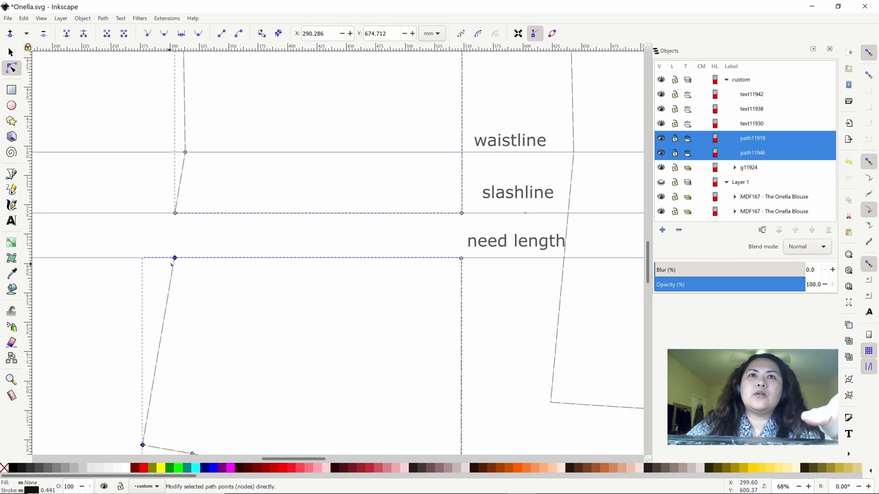
left_click(175, 258)
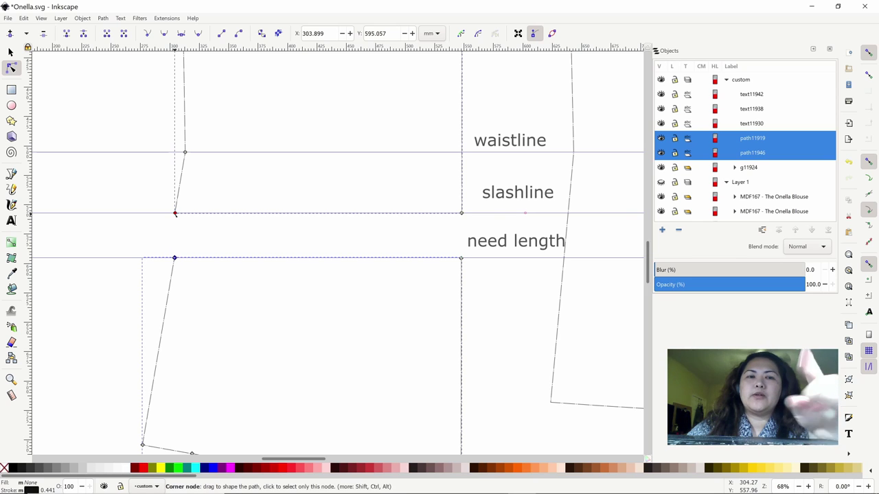
left_click(176, 214, "shift")
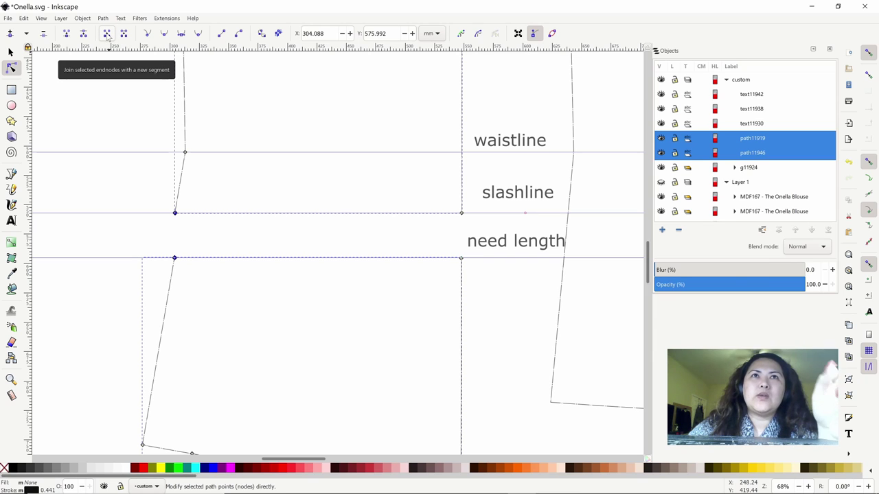
left_click(107, 34)
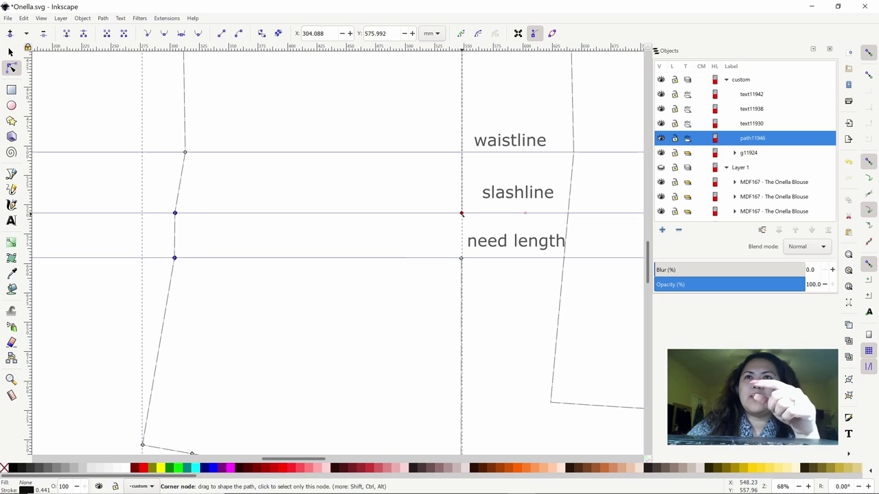
- Join the right-hand slashline and need length nodes with a new segment, then deselect
left_click(462, 213)
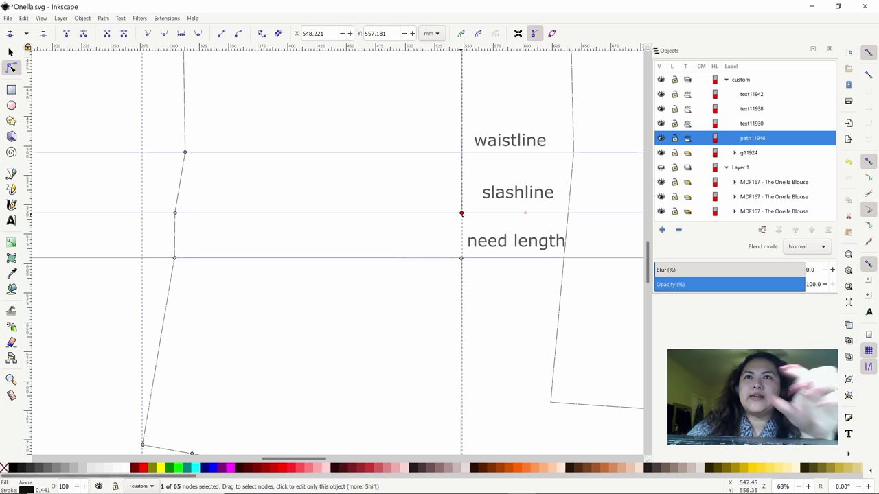
left_click(461, 259, "shift")
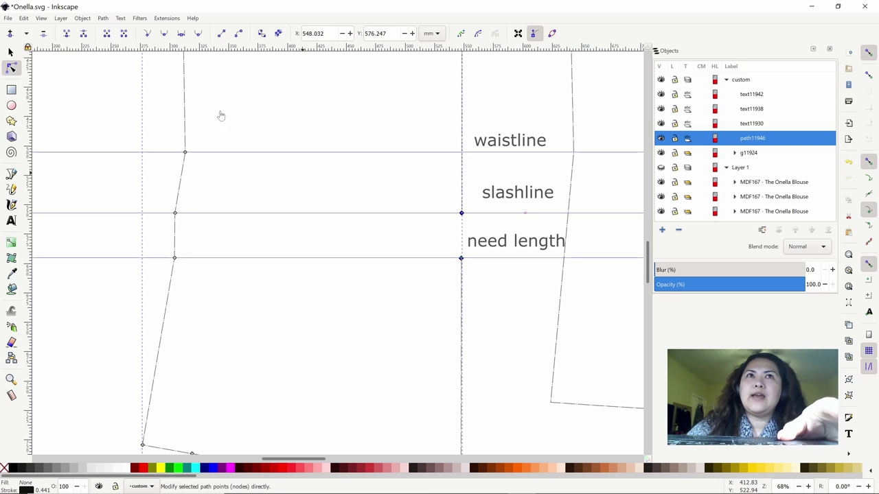
left_click(110, 37)
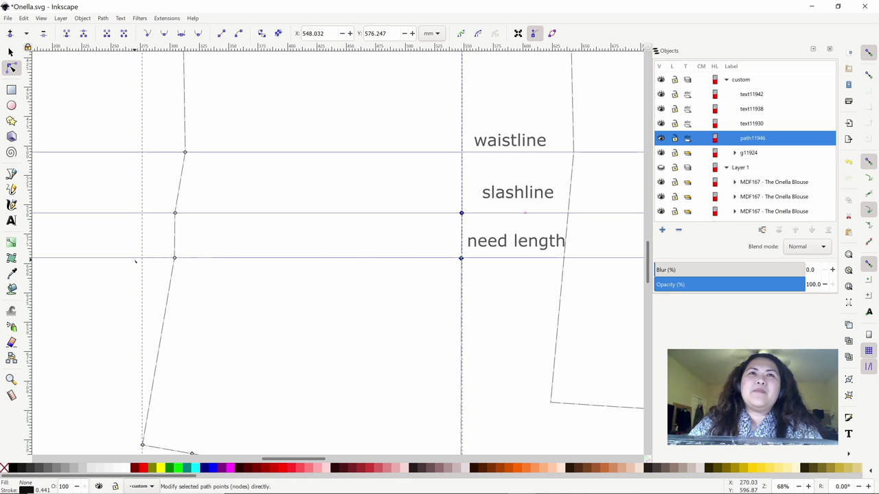
left_click(104, 288)
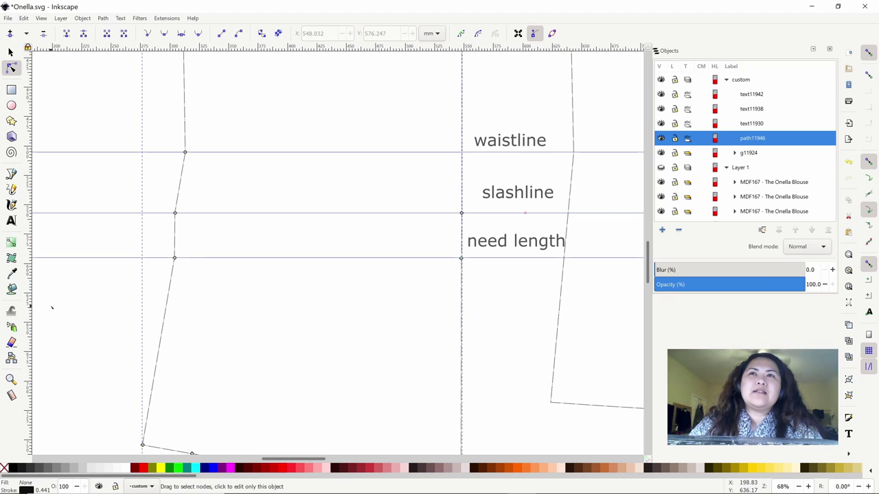
left_click(80, 298)
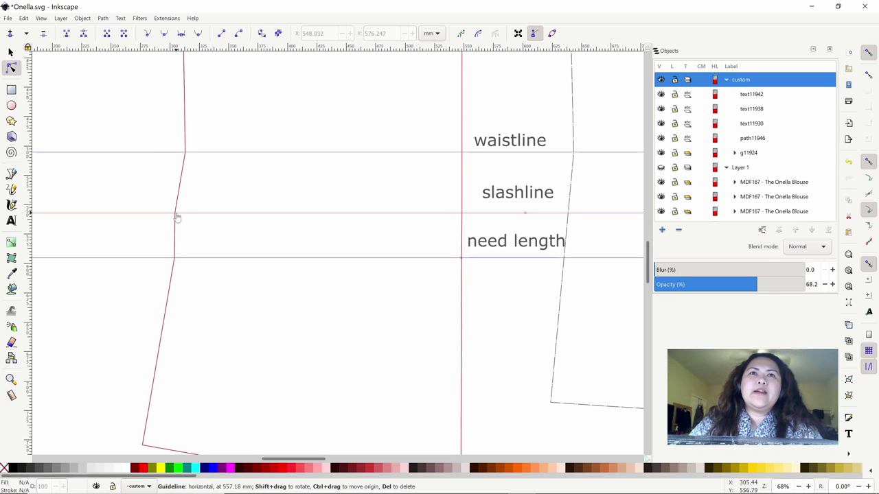
- Nudge the joined piece's left slashline node so it settles on the guide
left_click(175, 216)
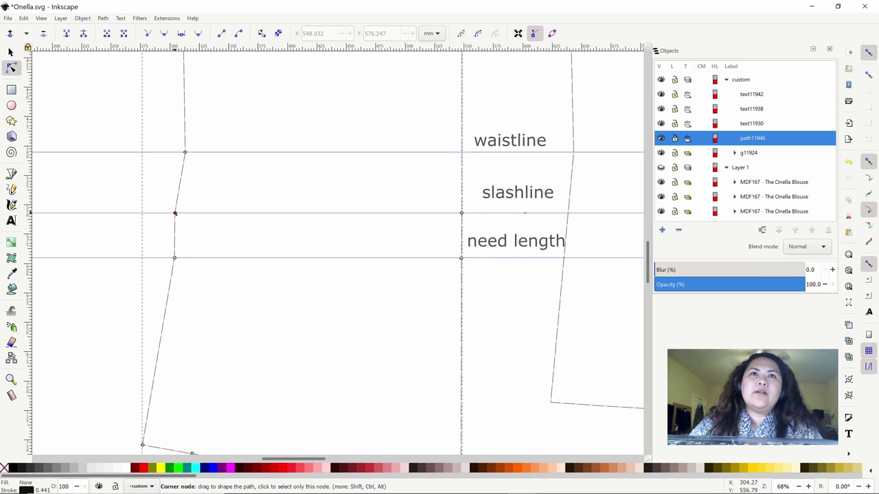
left_click_drag(176, 214, 180, 214)
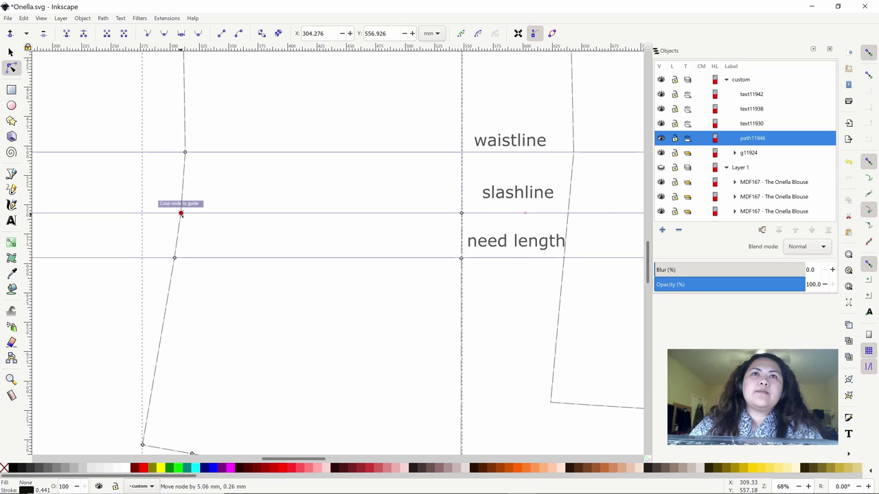
left_click_drag(181, 213, 179, 214)
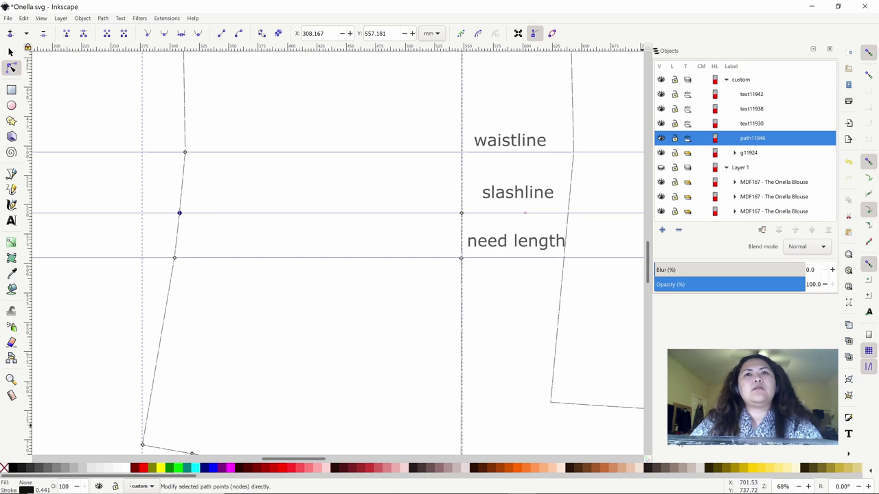
- Zoom out to 39% to show the whole bodice and select its outline for node editing
mouse_move(823, 472)
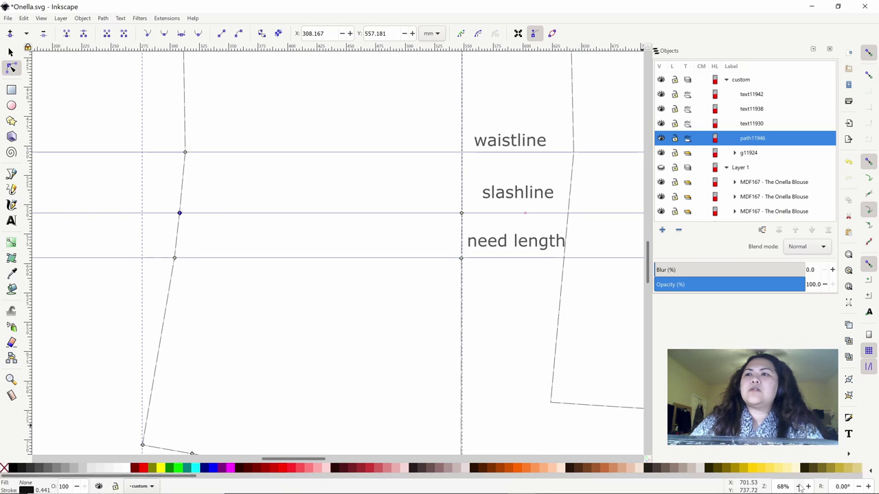
left_click(799, 487)
left_click(799, 487)
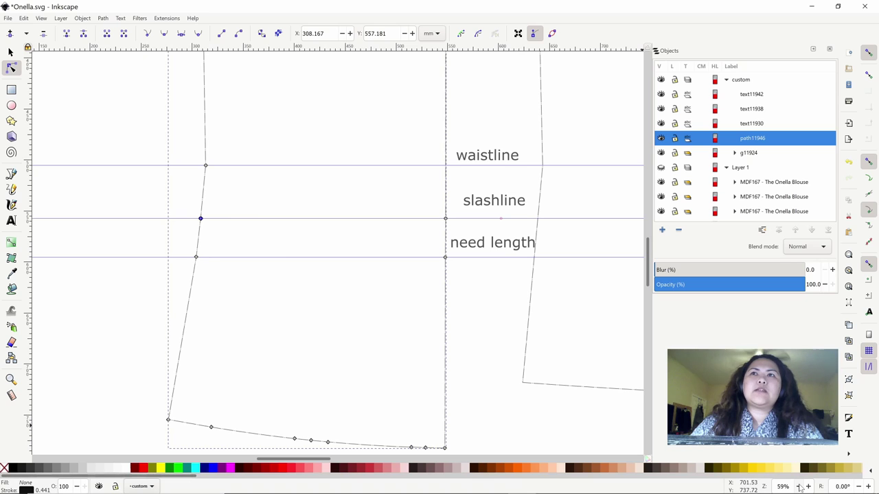
left_click(799, 486)
left_click(799, 486)
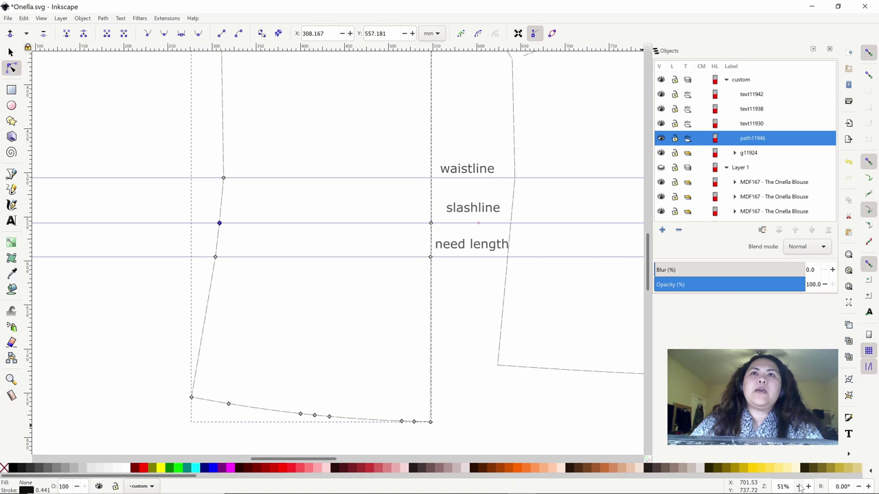
left_click(800, 487)
left_click(799, 487)
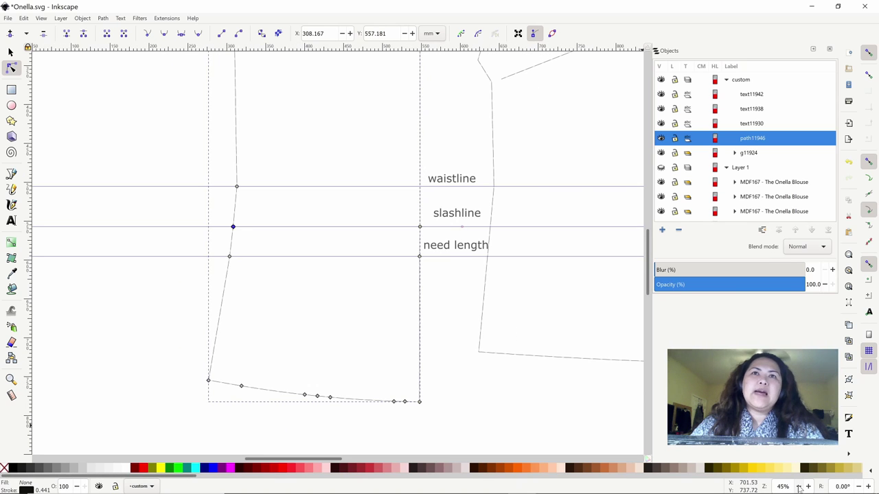
left_click(799, 487)
left_click(799, 486)
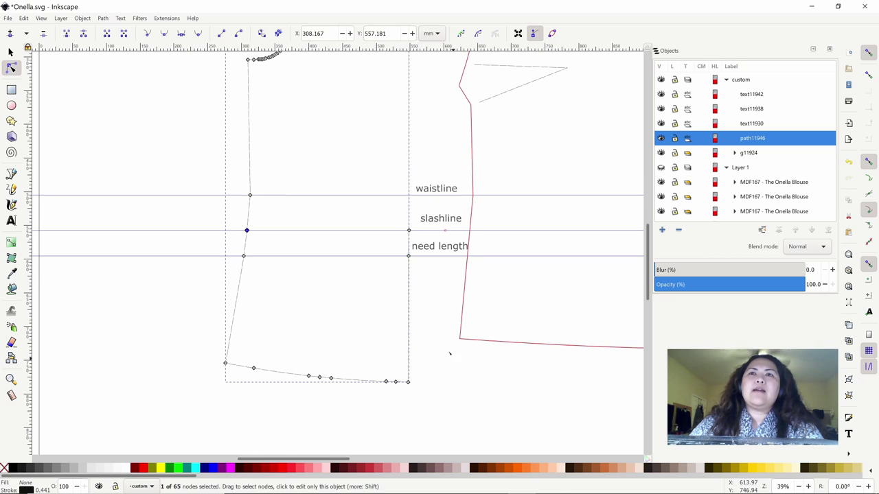
scroll(421, 331, "up", 2)
scroll(421, 332, "up", 1)
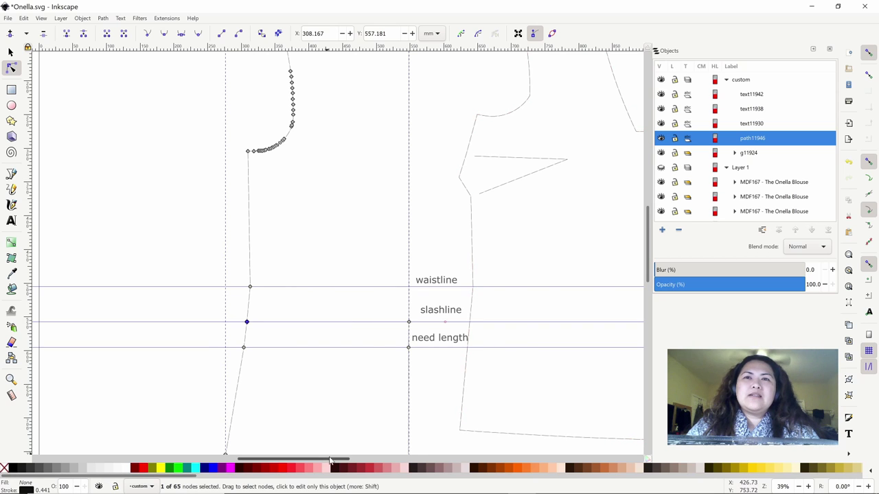
left_click_drag(331, 462, 372, 463)
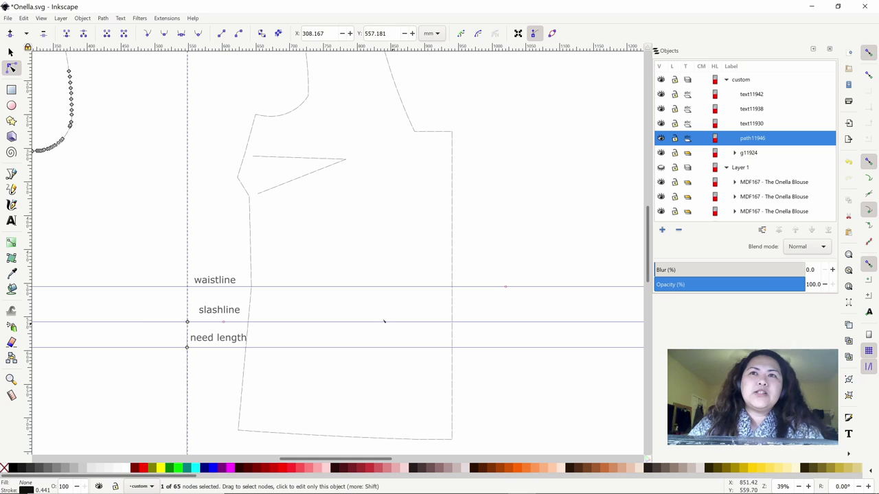
left_click(246, 373)
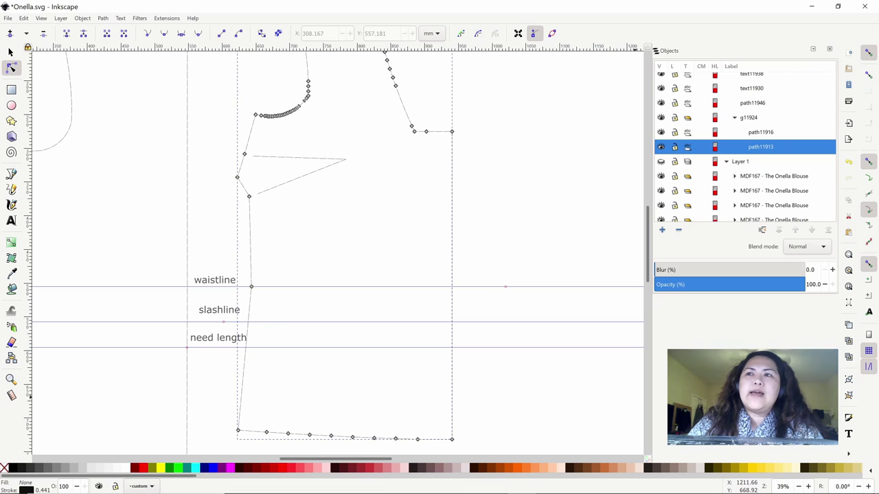
- Insert nodes on the bodice's left and right edges where they cross the slashline guide
left_click(809, 487)
scroll(521, 346, "down", 2)
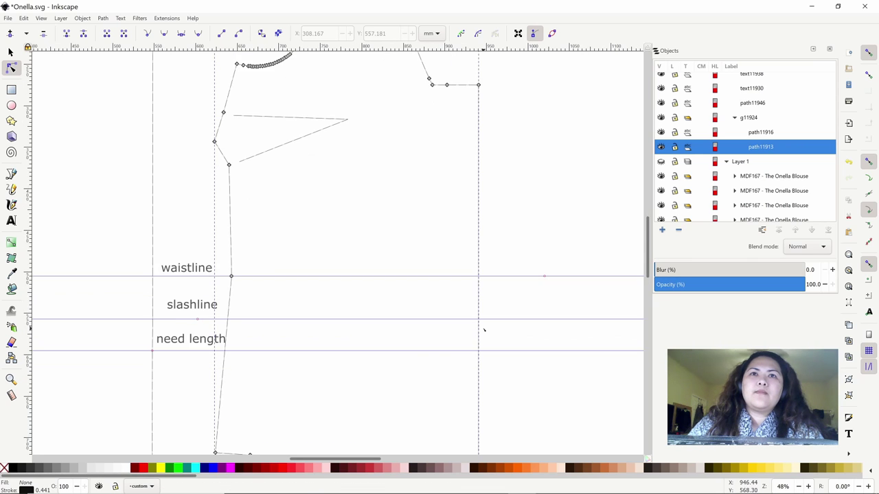
scroll(492, 316, "down", 1)
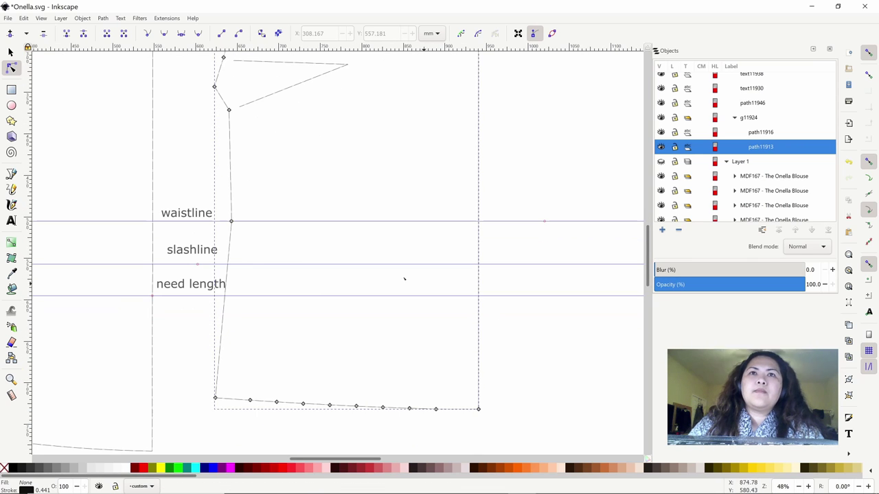
double_click(228, 264)
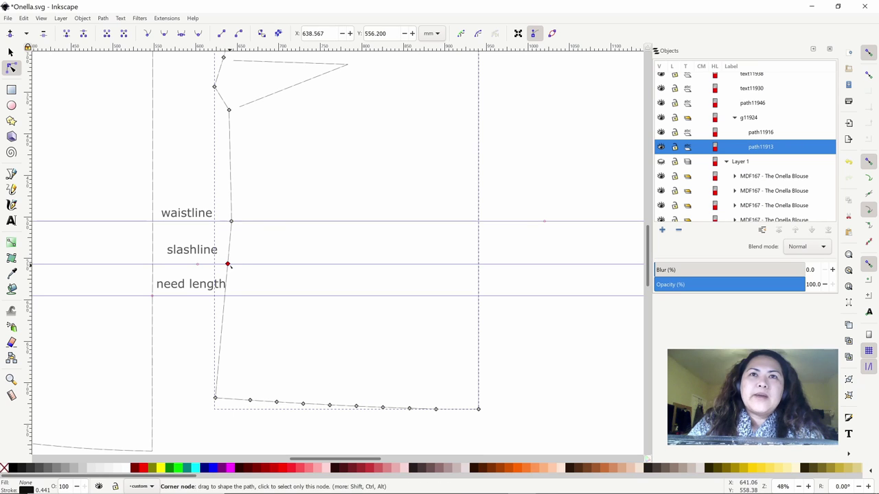
double_click(479, 265)
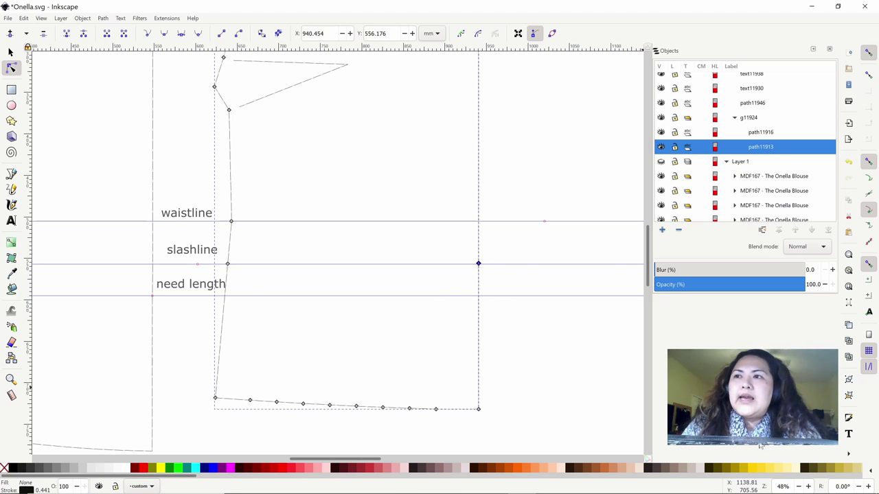
left_click(808, 487)
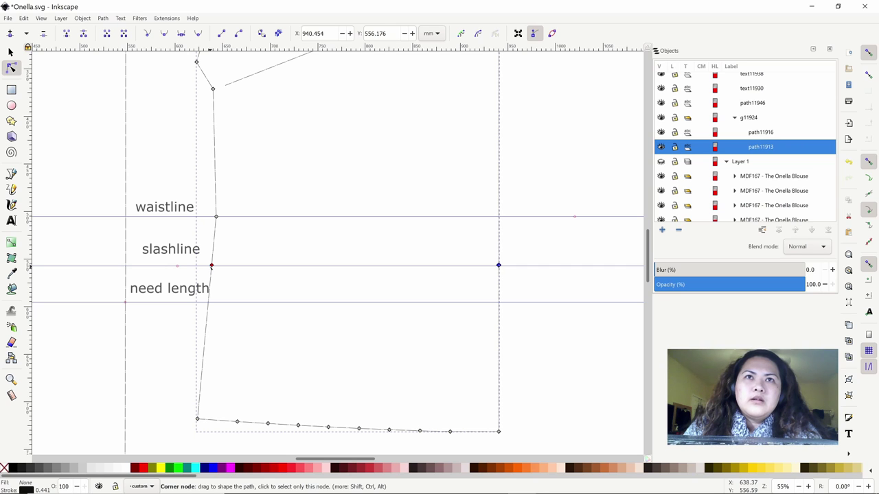
- Place a horizontal guide on the need length line and select both slashline nodes
left_click(212, 266)
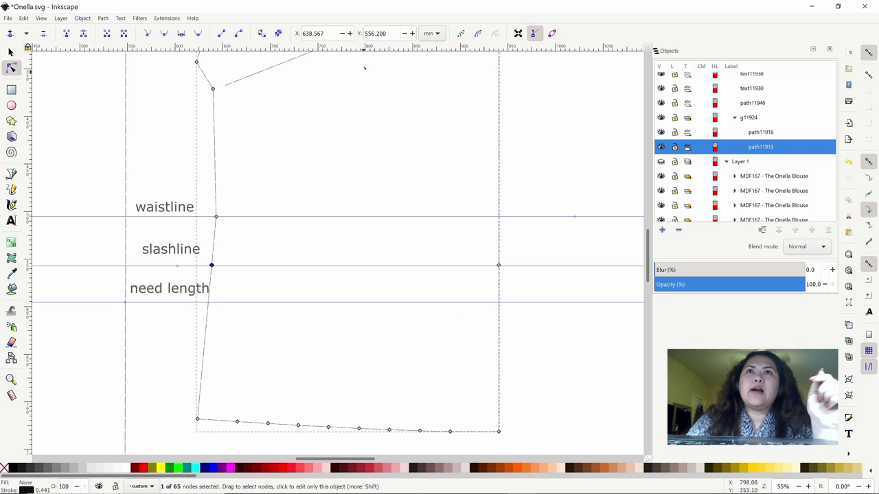
left_click_drag(410, 49, 501, 308)
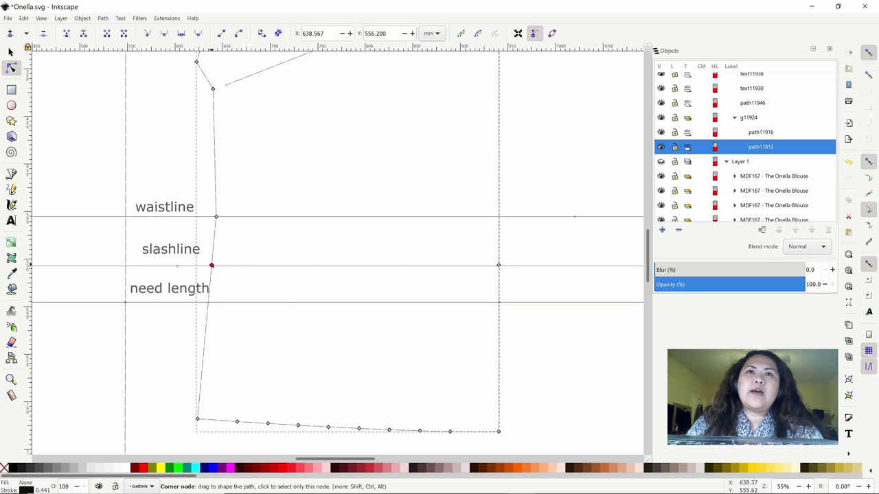
left_click(212, 265)
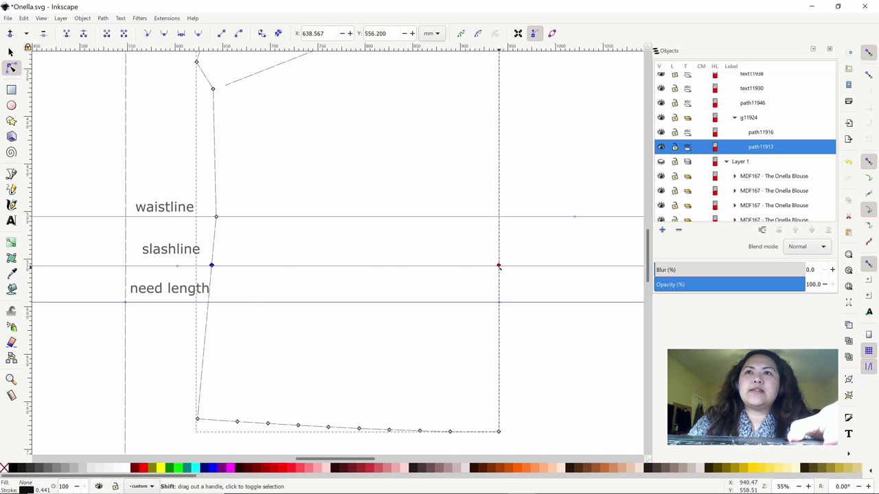
left_click(498, 265)
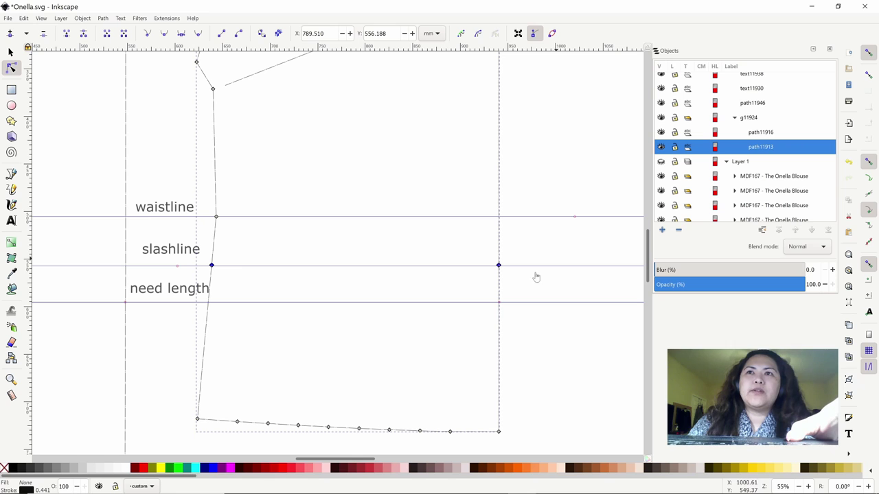
- Break the outline at both slashline nodes, break it apart, and select the lower hem piece
left_click(84, 33)
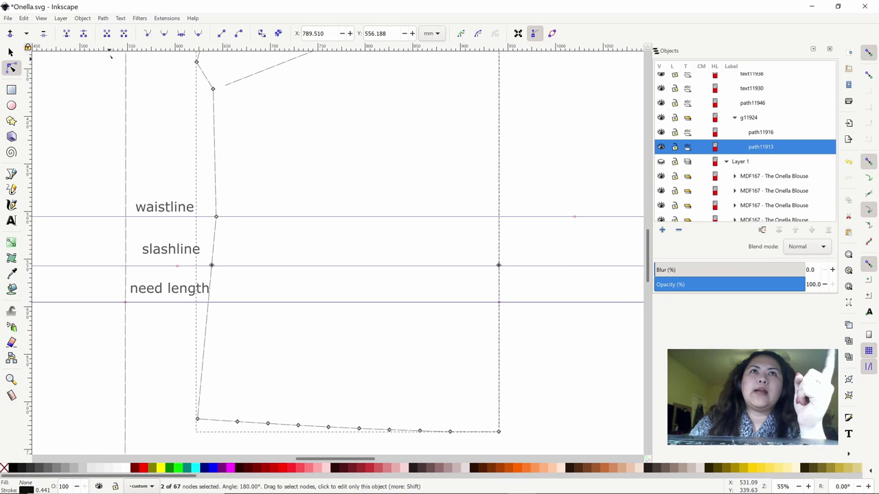
left_click(103, 18)
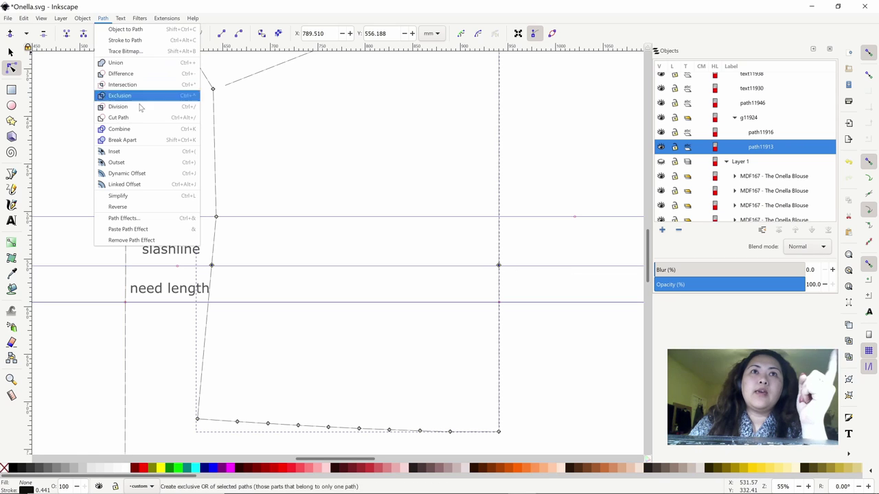
left_click(123, 140)
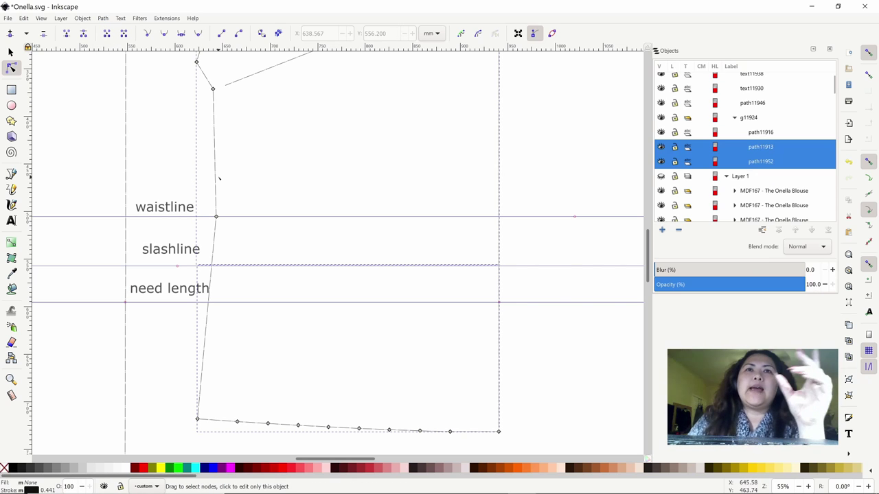
left_click(547, 342)
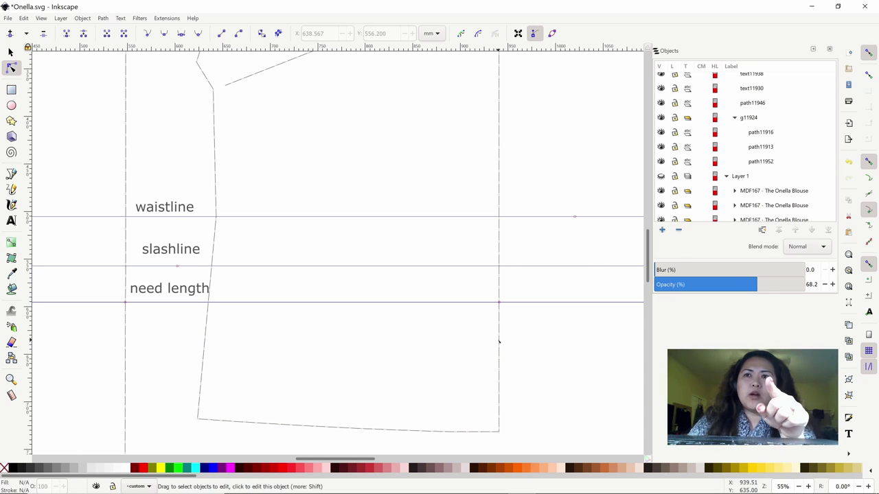
left_click(498, 341)
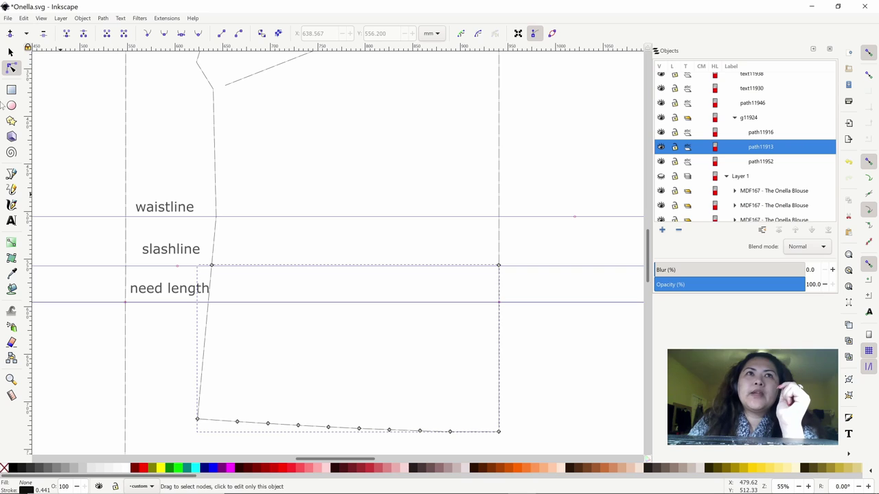
- Drag the lower hem piece down about 39 mm onto the need length guide
left_click(10, 53)
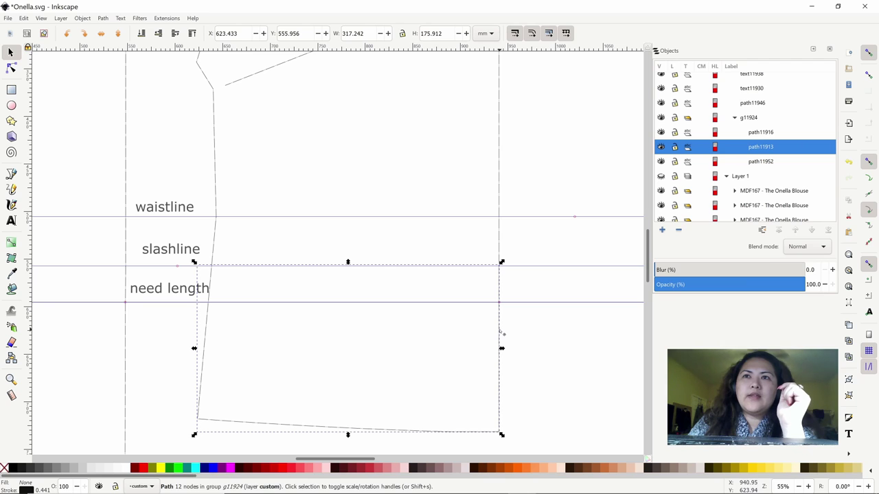
left_click_drag(500, 332, 499, 367)
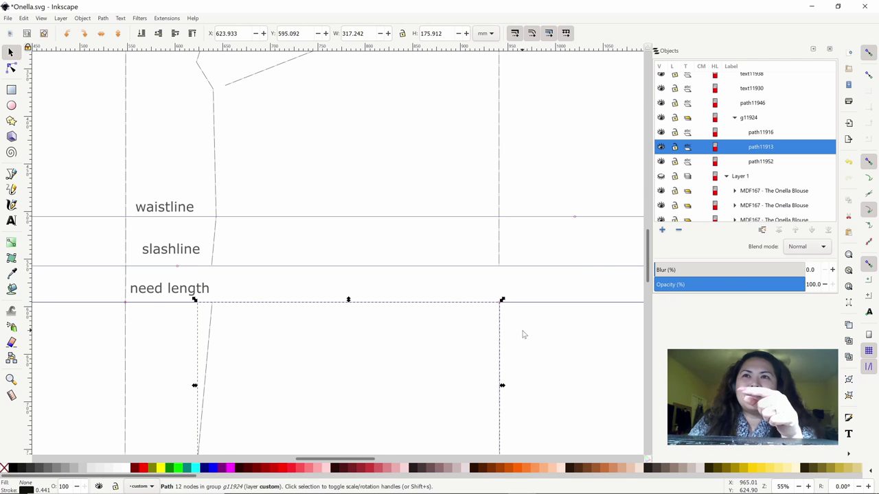
scroll(528, 353, "down", 3)
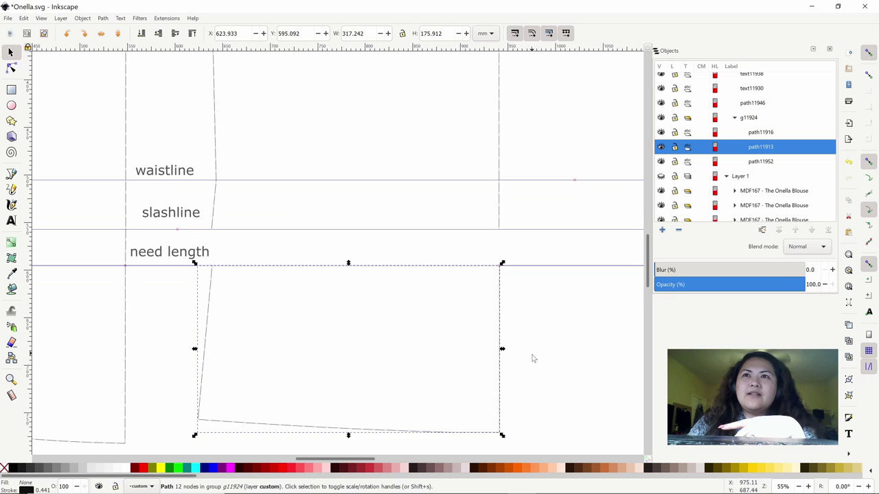
scroll(530, 357, "down", 1)
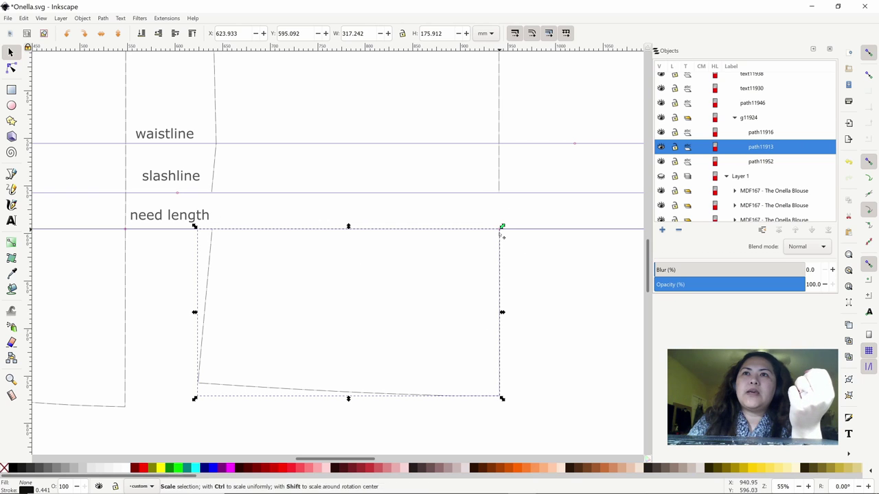
left_click(519, 255)
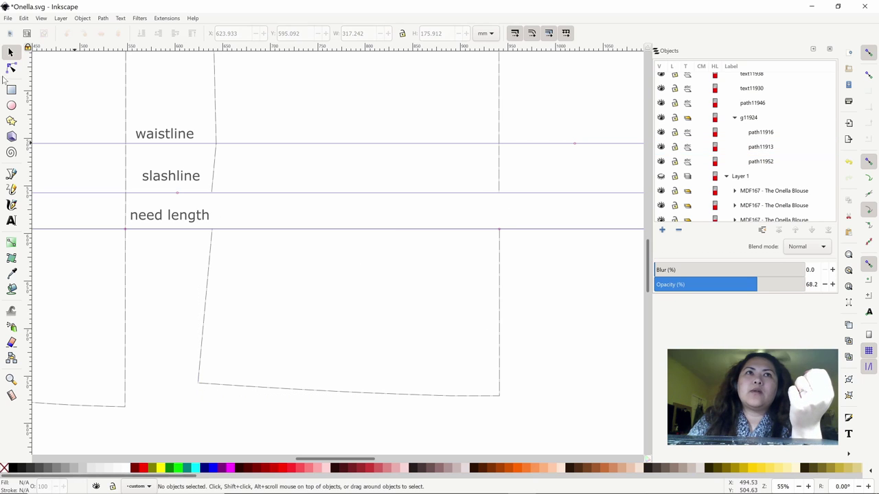
left_click(11, 68)
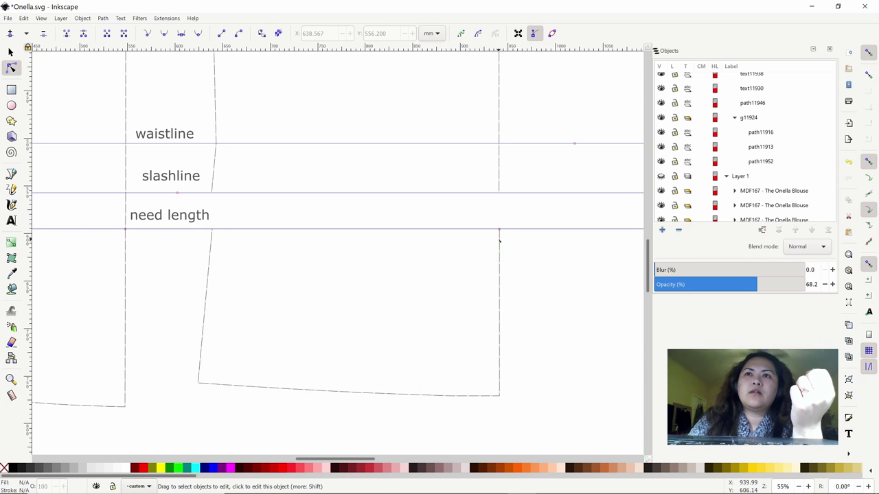
- Join the lower piece's top-right corner to the upper piece's right slashline node, then snap the slashline node
left_click(500, 235)
left_click(499, 230)
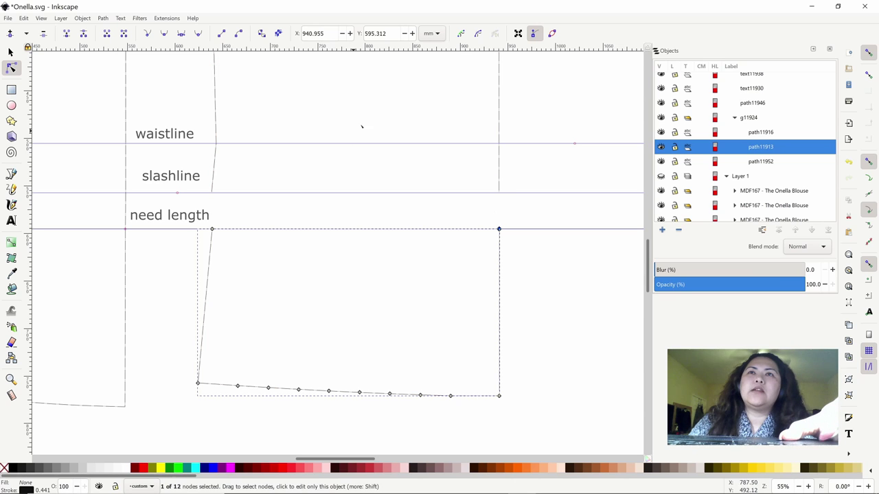
left_click(499, 149, "shift")
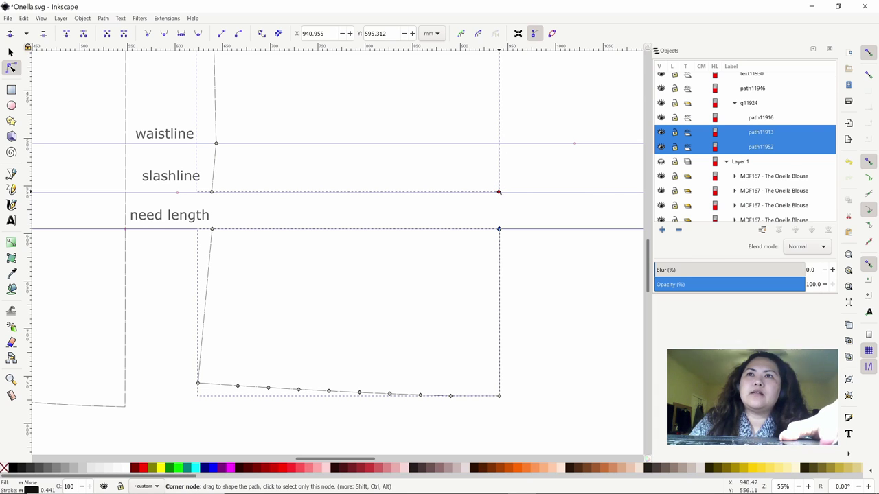
left_click(499, 193)
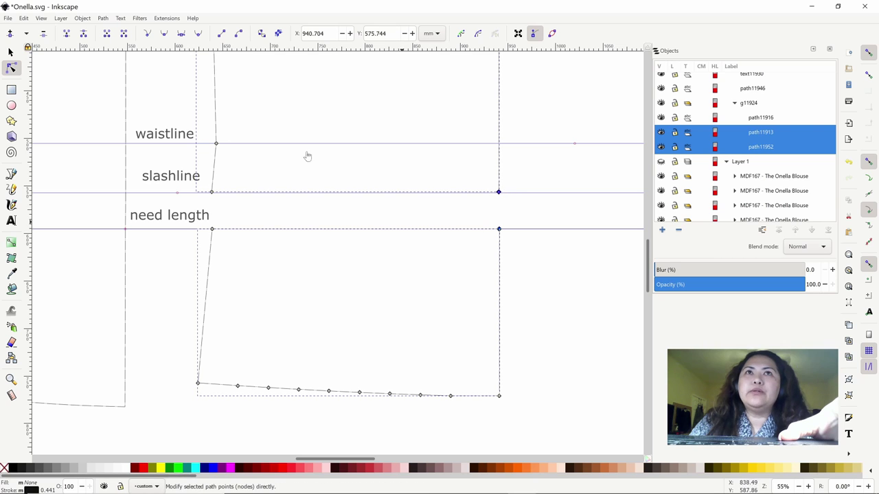
left_click(108, 38)
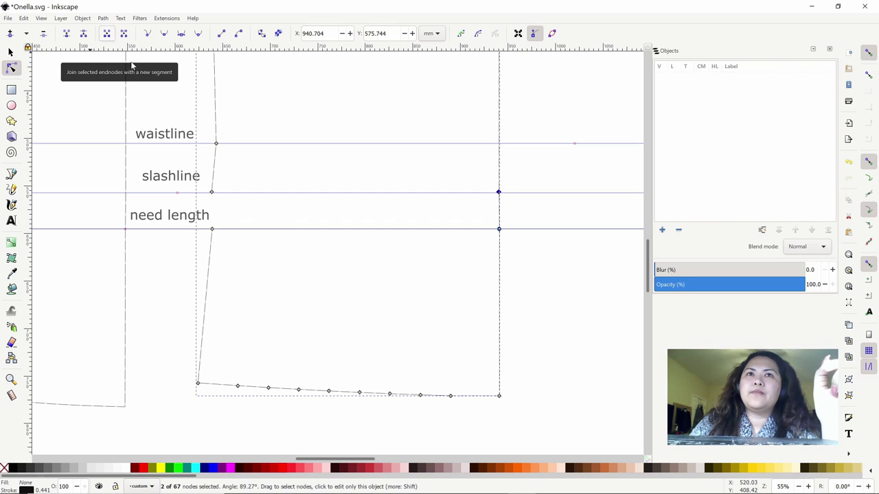
mouse_move(211, 193)
left_mouse_down()
mouse_move(219, 193)
mouse_move(207, 193)
left_mouse_up()
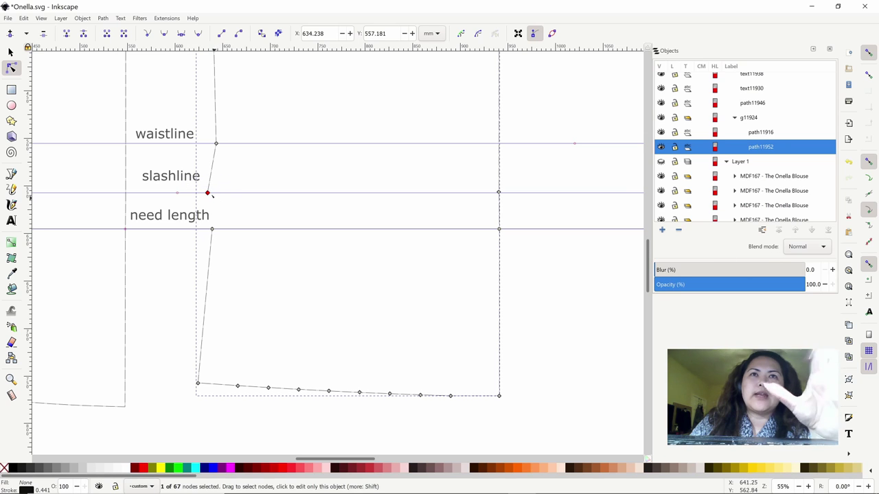
- Undo the Join segments action from the Edit menu
left_click(23, 18)
key("Escape")
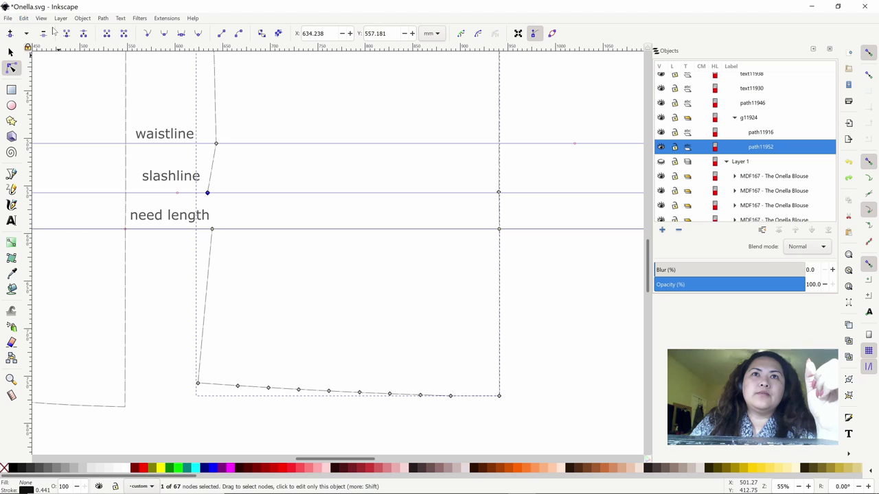
left_click(24, 19)
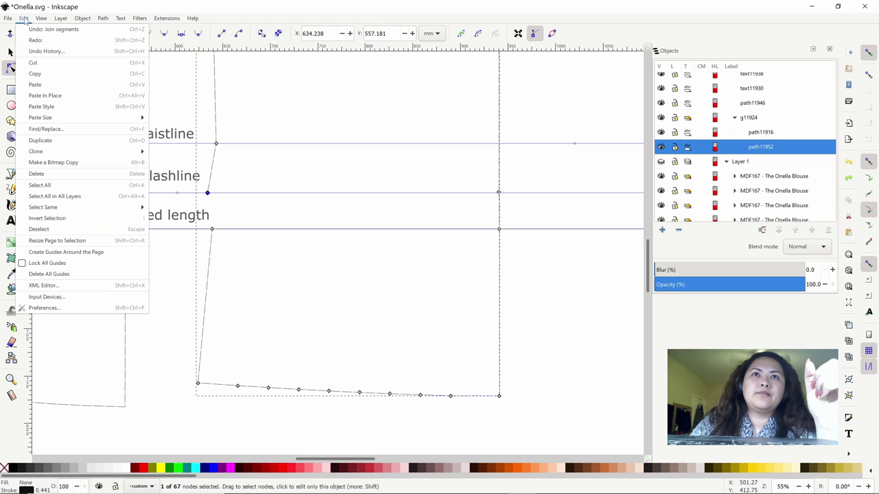
left_click(60, 30)
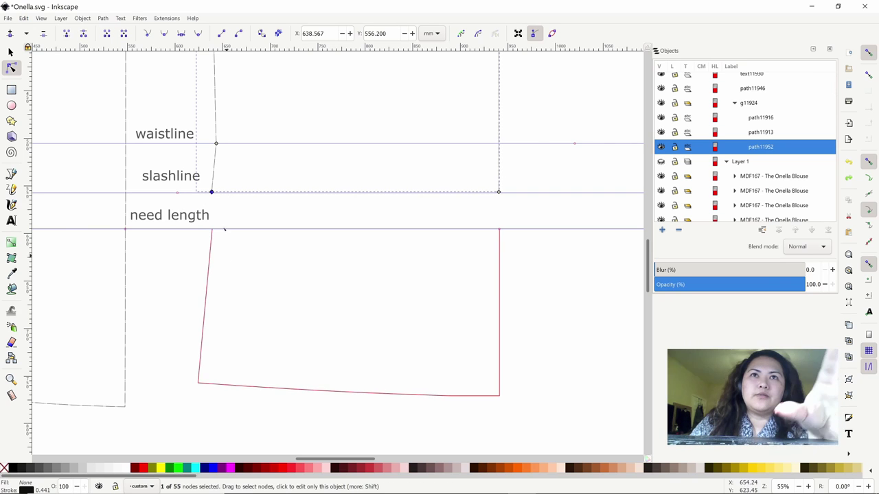
- Connect the left slashline and need-length corner nodes with a new segment, then check the right-hand pair
left_click(264, 173)
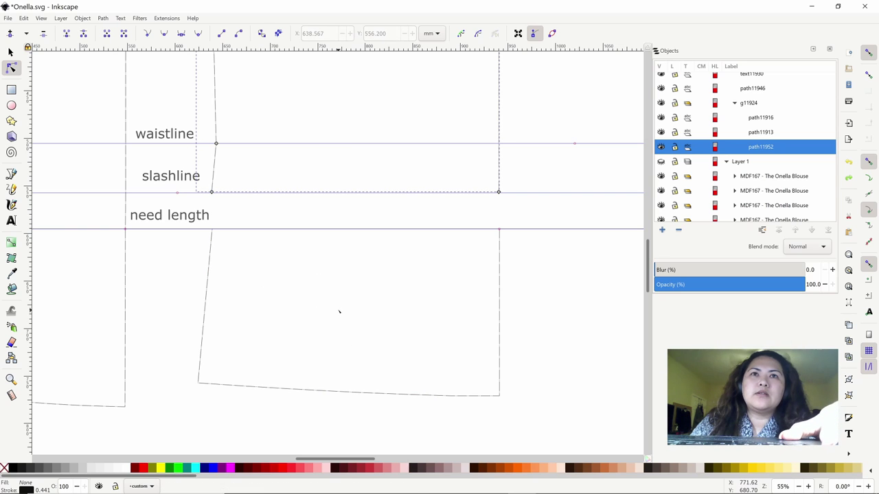
left_click(208, 278, "shift")
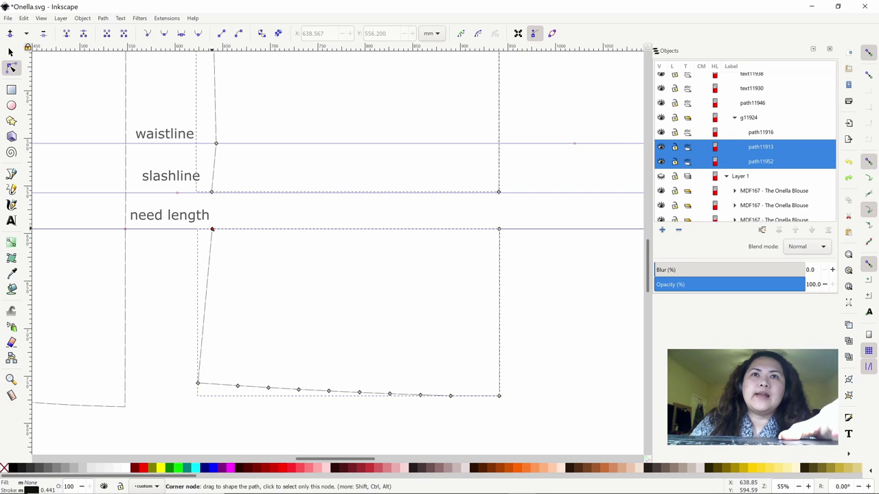
left_click(212, 229)
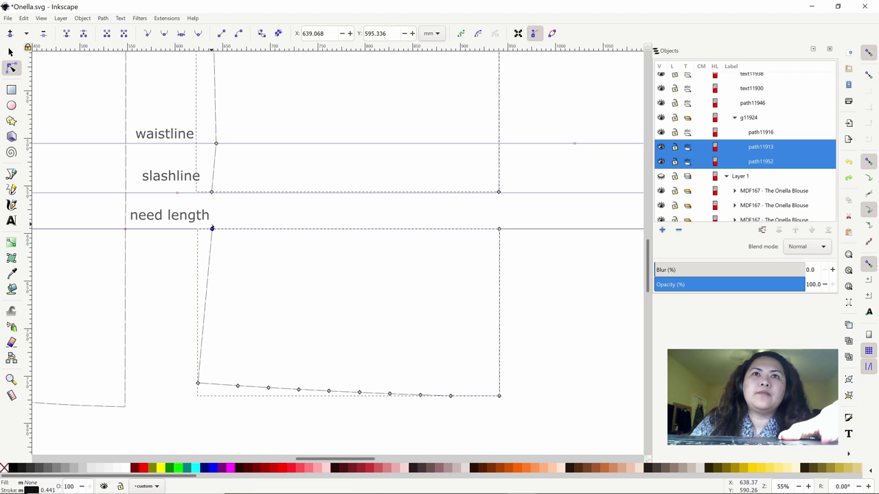
left_click(212, 192)
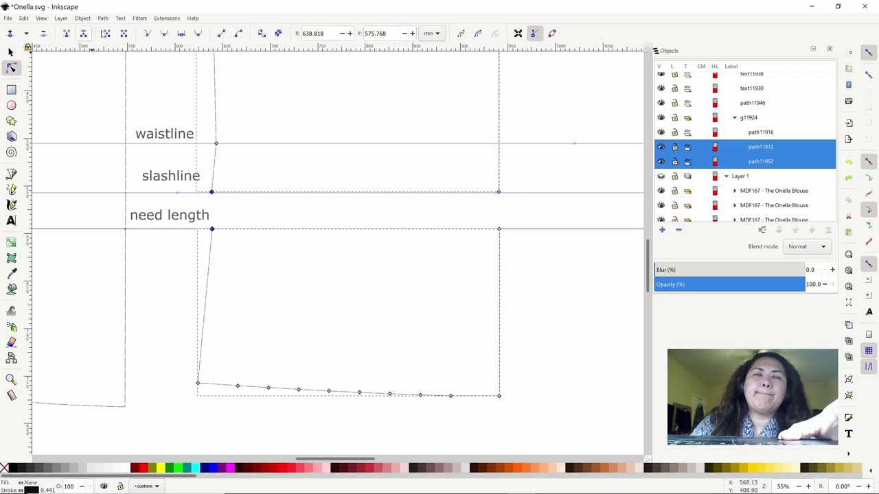
left_click(106, 34)
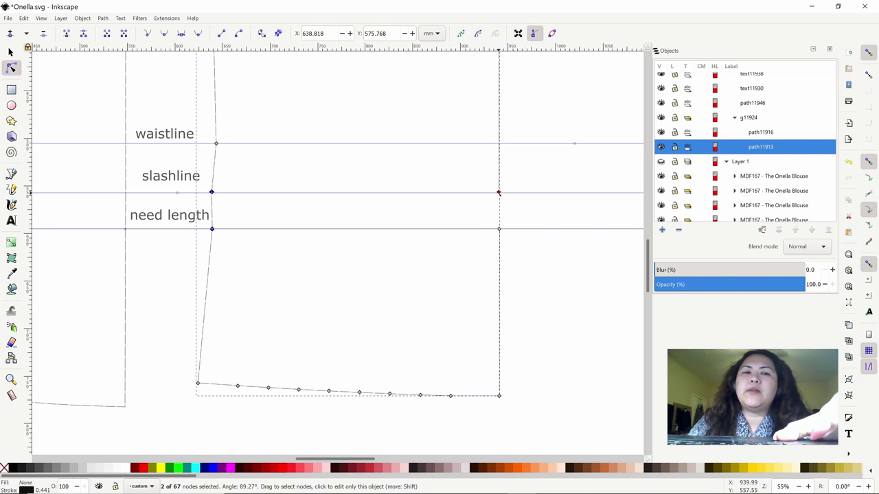
left_click(498, 193)
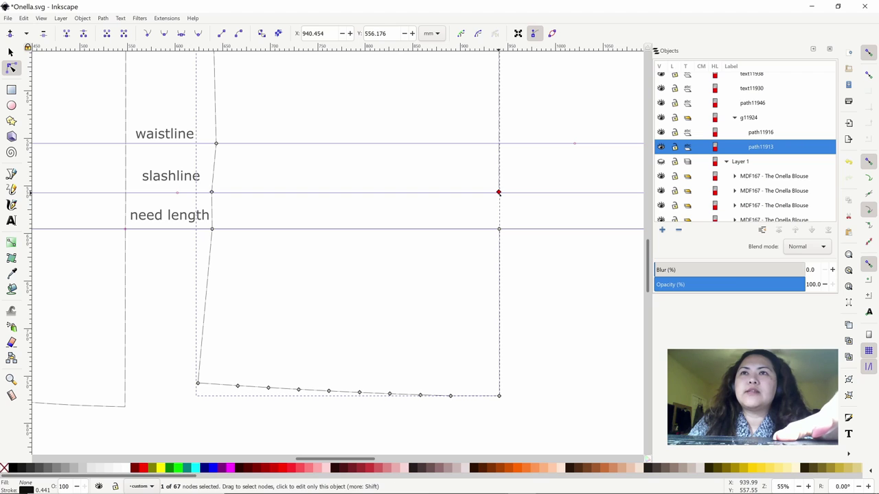
left_click(500, 229, "shift")
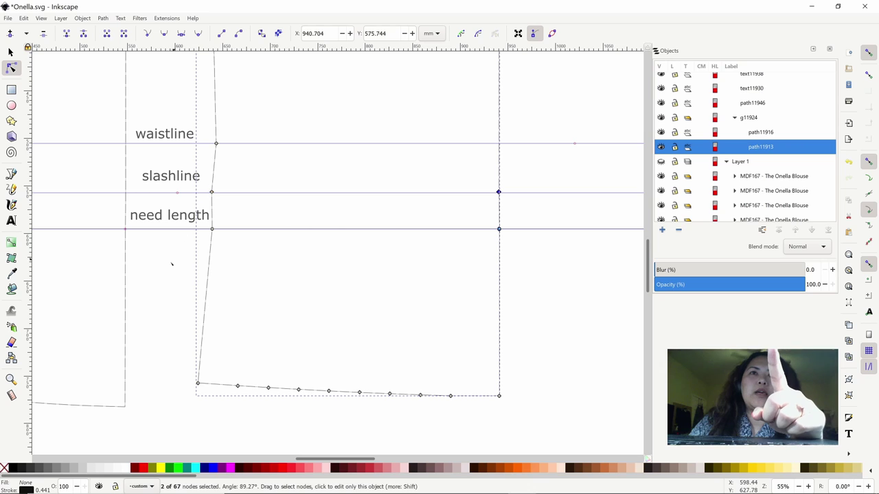
left_click(170, 265)
- Reselect the lengthened front path and fine-tune its slashline corner node onto the guide
left_click(170, 265)
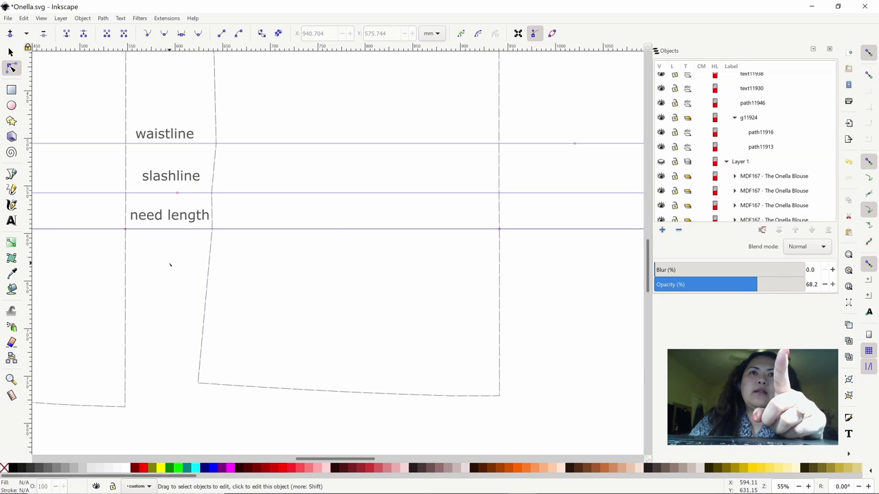
left_click(212, 191)
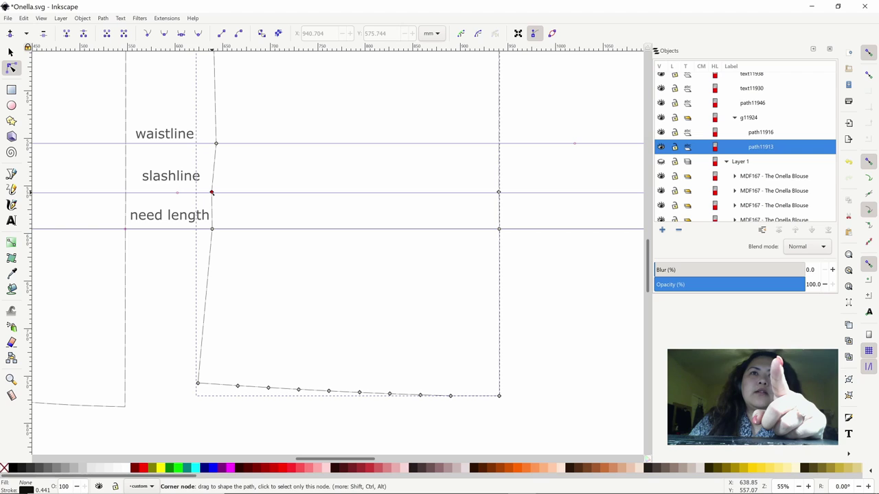
left_click_drag(214, 193, 216, 194)
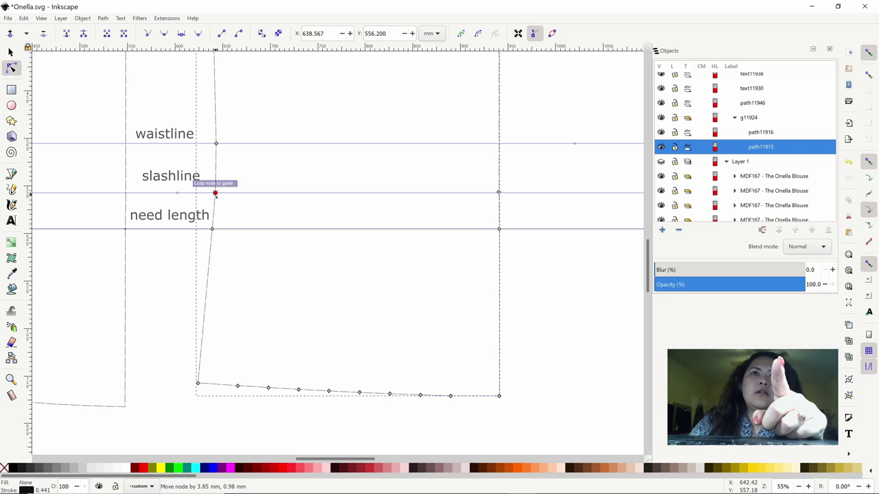
left_click_drag(215, 194, 214, 194)
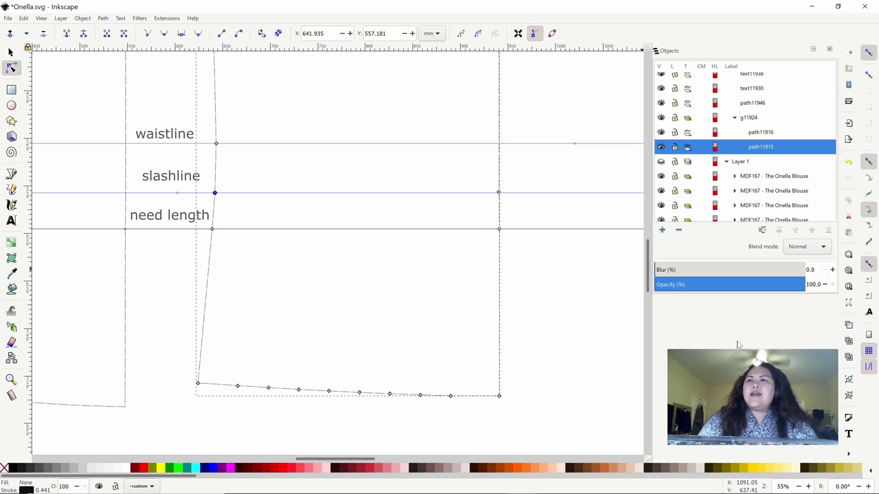
- Zoom out to 30% to view both whole lengthened bodice pieces
left_click(798, 488)
left_click(798, 488)
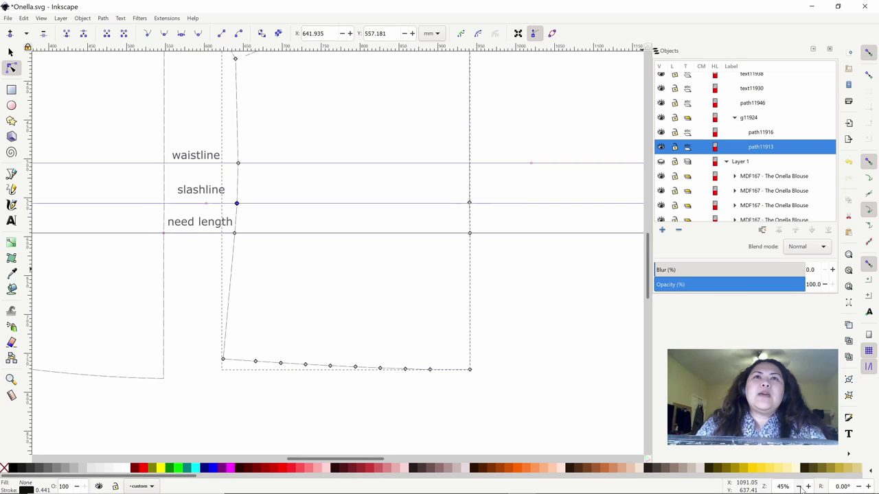
left_click(799, 487)
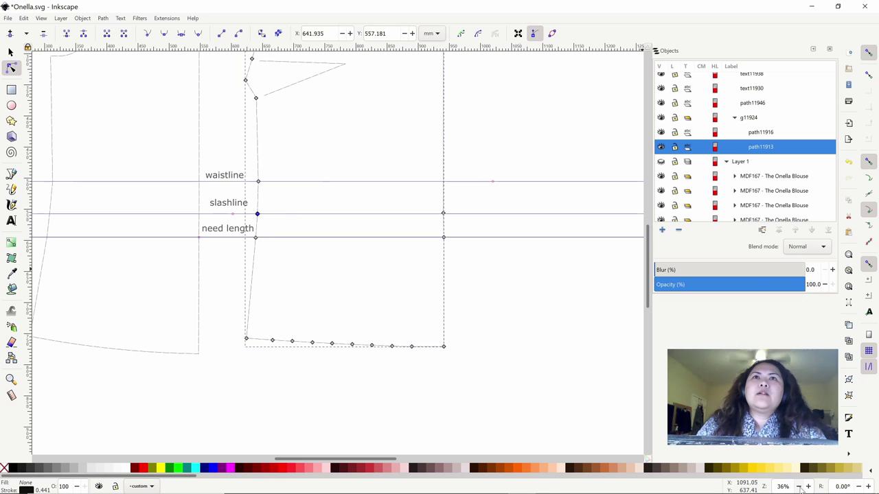
left_click(798, 488)
scroll(542, 379, "up", 3)
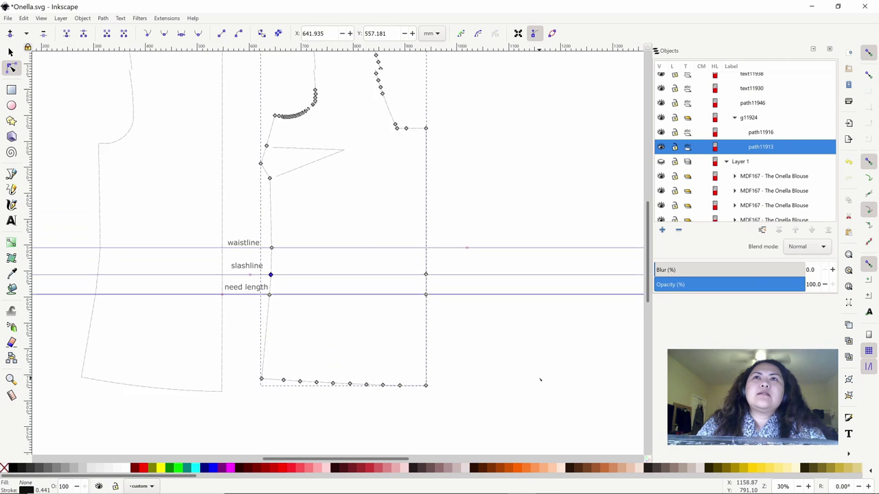
scroll(541, 380, "up", 2)
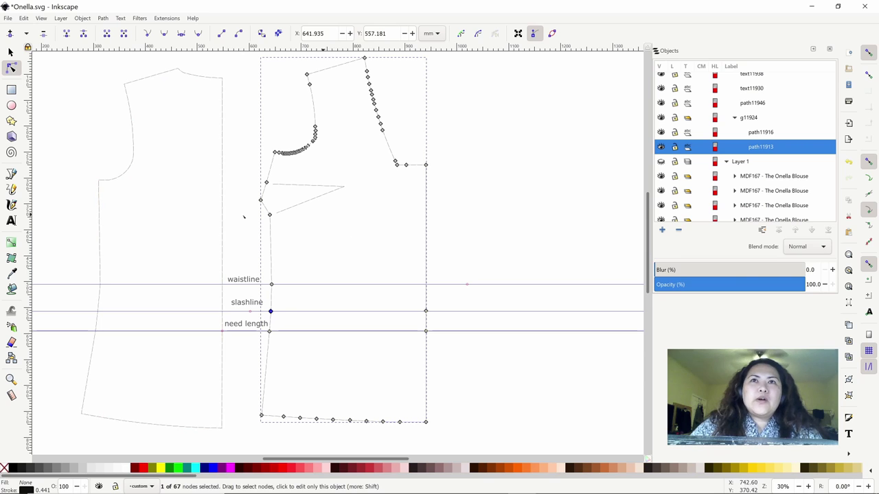
scroll(192, 226, "up", 1)
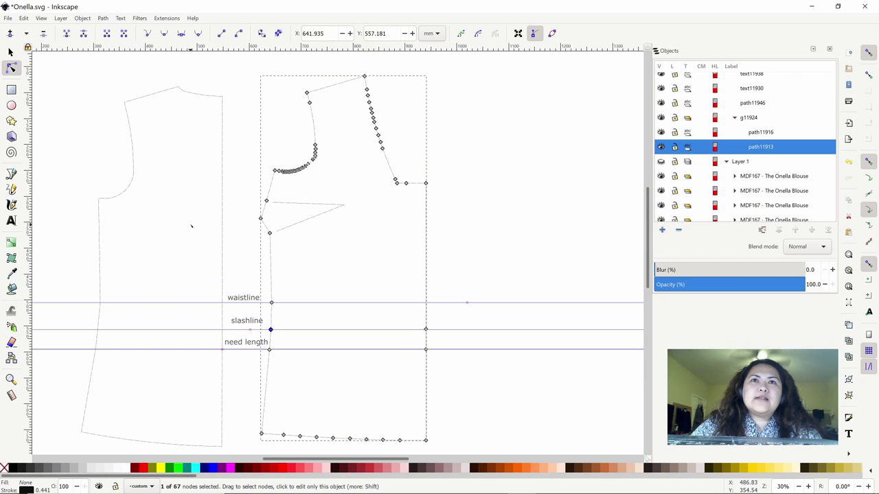
left_click(15, 222)
- Add text labels "back" and "front" on the two pattern pieces
left_click(131, 251)
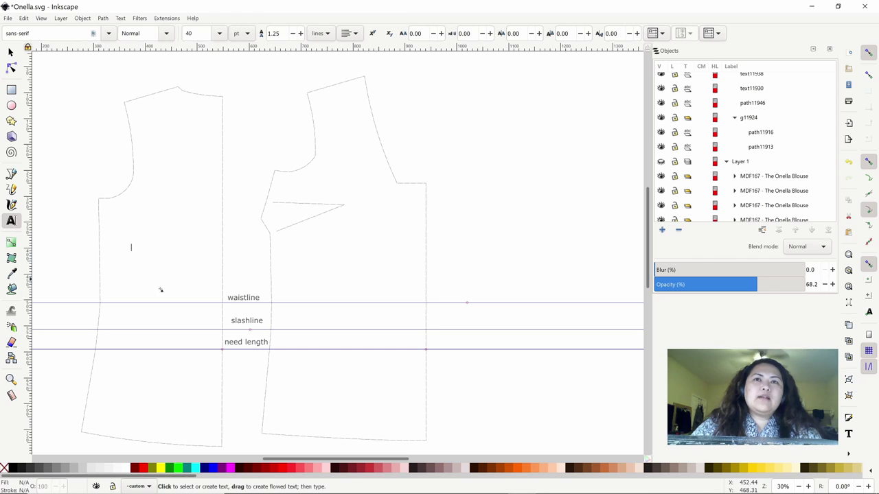
type("back")
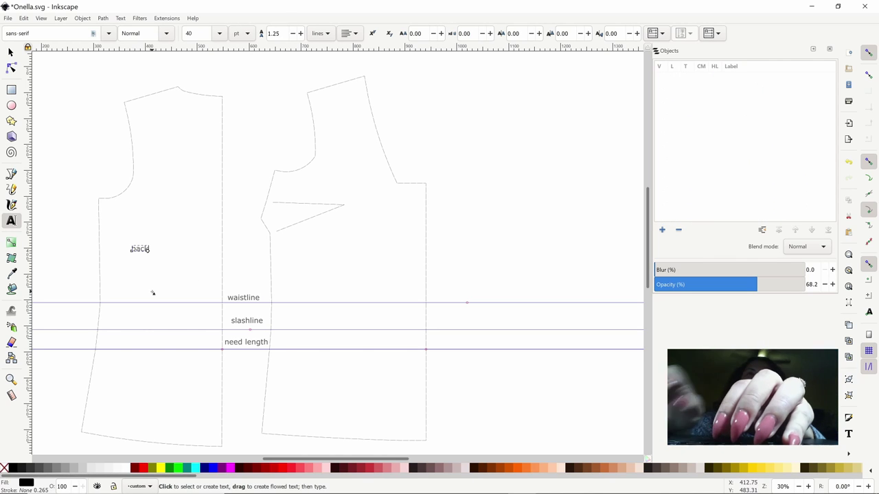
left_click(350, 259)
type("front")
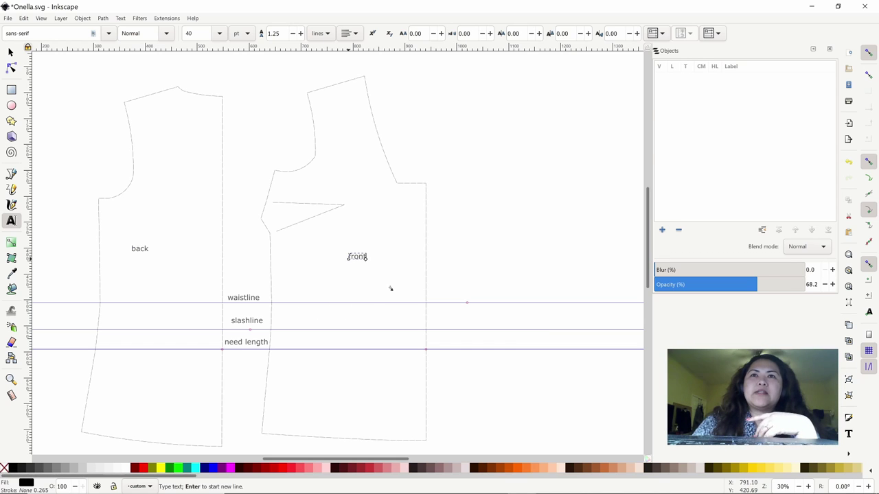
left_click(212, 234)
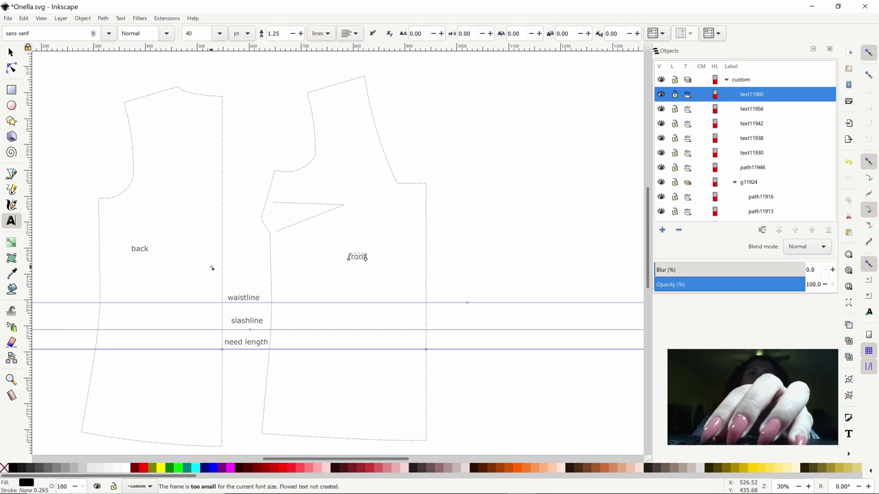
key("Escape")
- Add a "fold" label on the back piece's straight edge and rotate it vertical
left_click(211, 265)
type("fold")
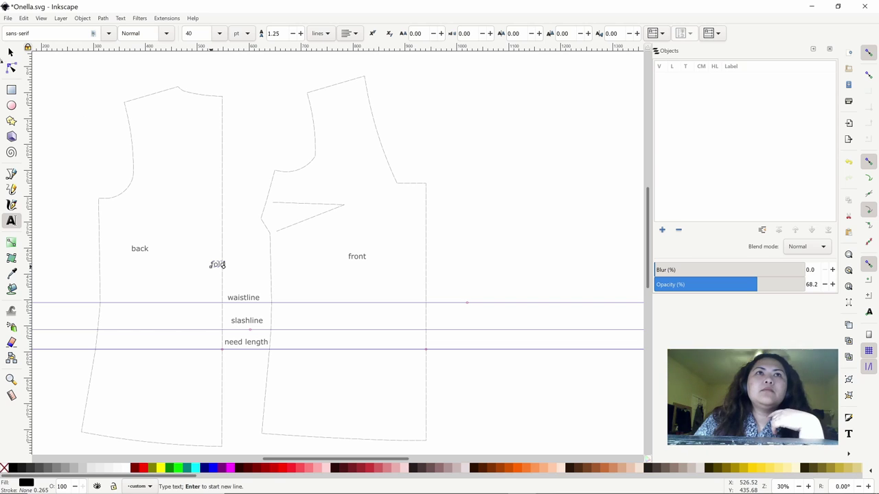
key("F1")
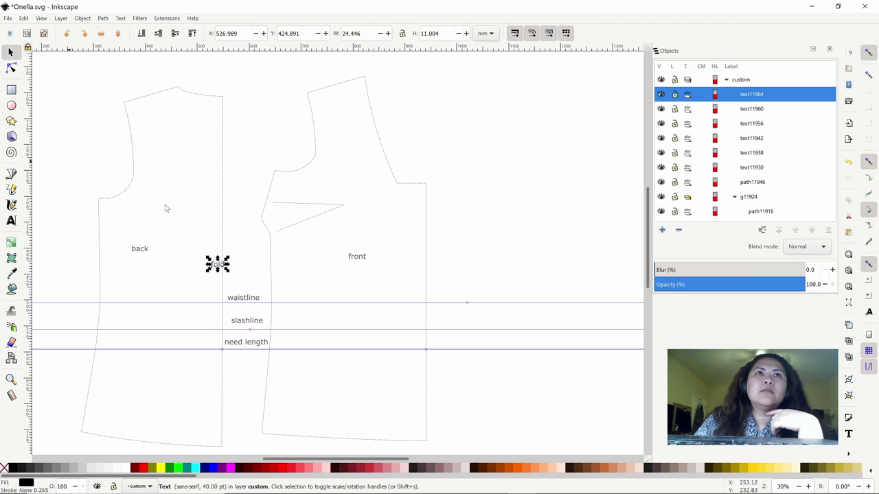
left_click(211, 269)
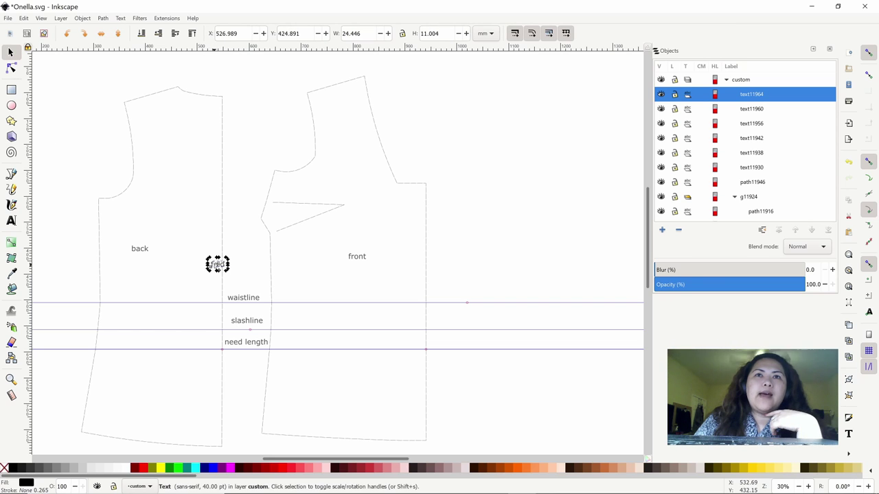
left_click_drag(209, 271, 219, 279)
left_click(234, 249)
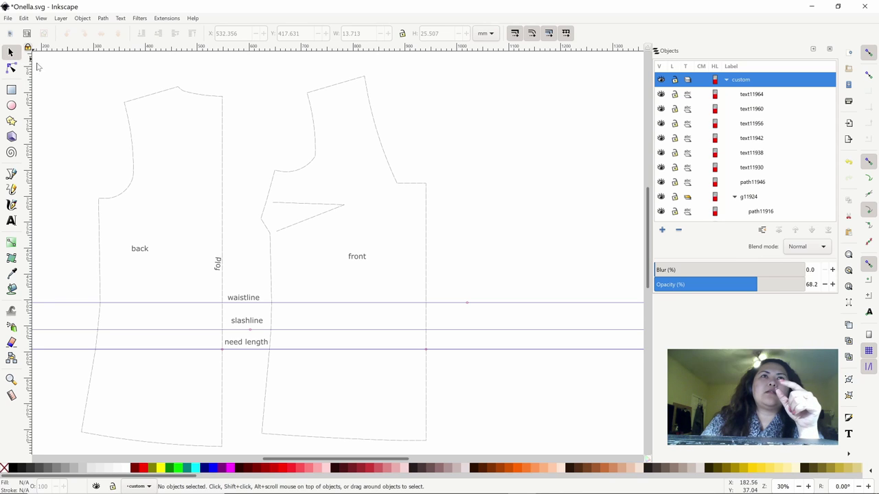
- Delete the waistline, upper and remaining horizontal guides, including a stray one, by dragging them onto the top ruler
left_click_drag(39, 61, 495, 462)
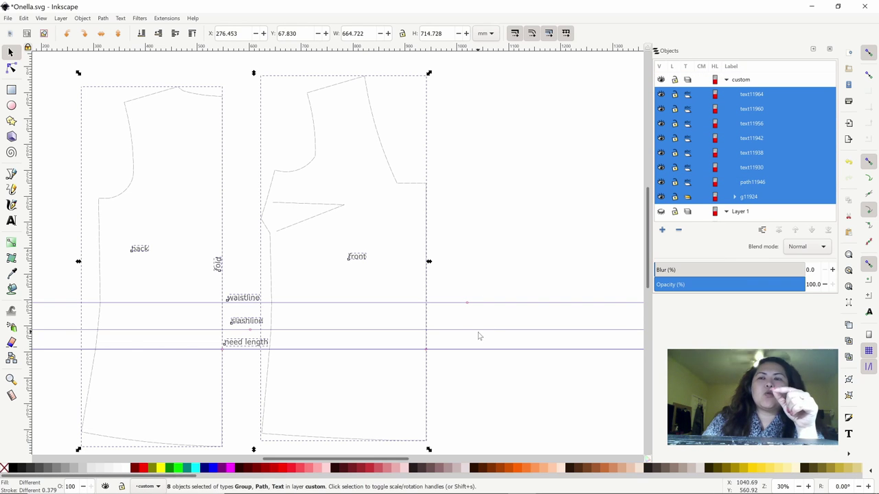
left_click_drag(471, 302, 440, 48)
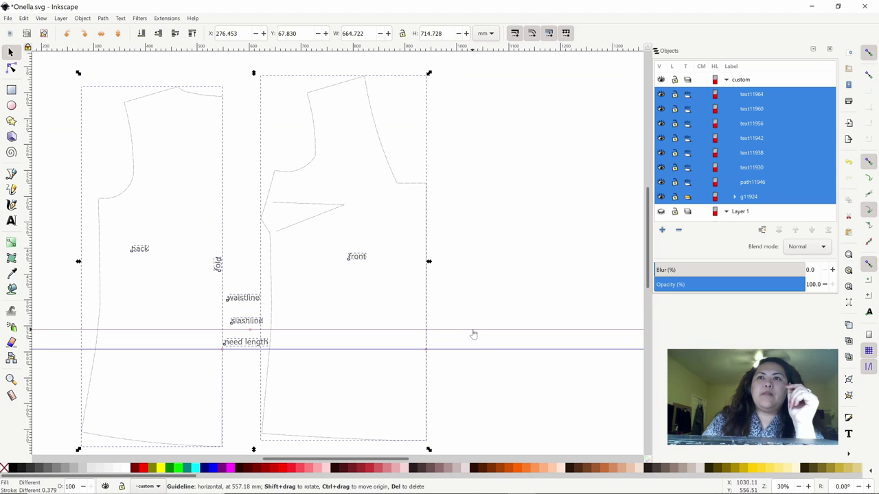
left_click_drag(471, 333, 457, 56)
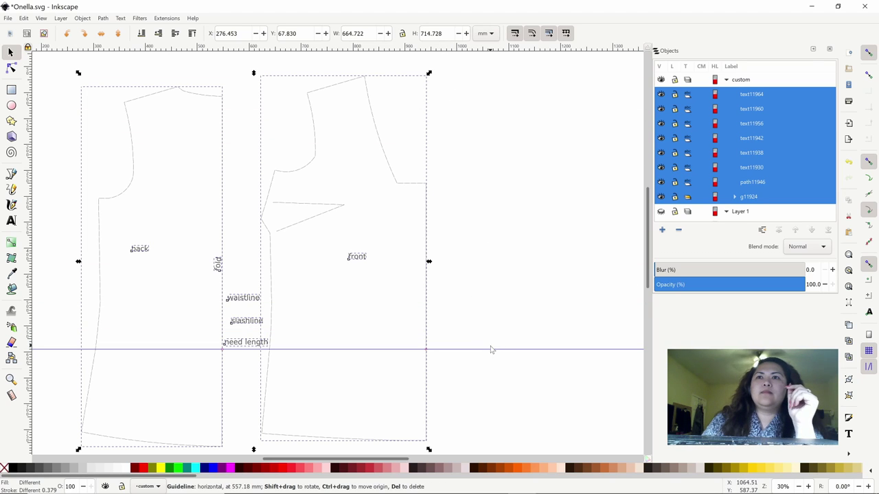
left_click_drag(488, 352, 490, 228)
left_click_drag(500, 107, 479, 49)
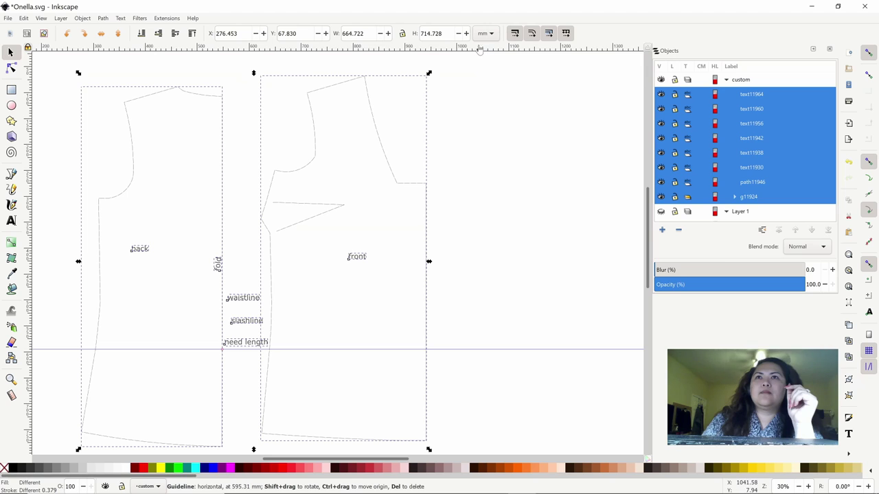
left_click_drag(449, 352, 445, 52)
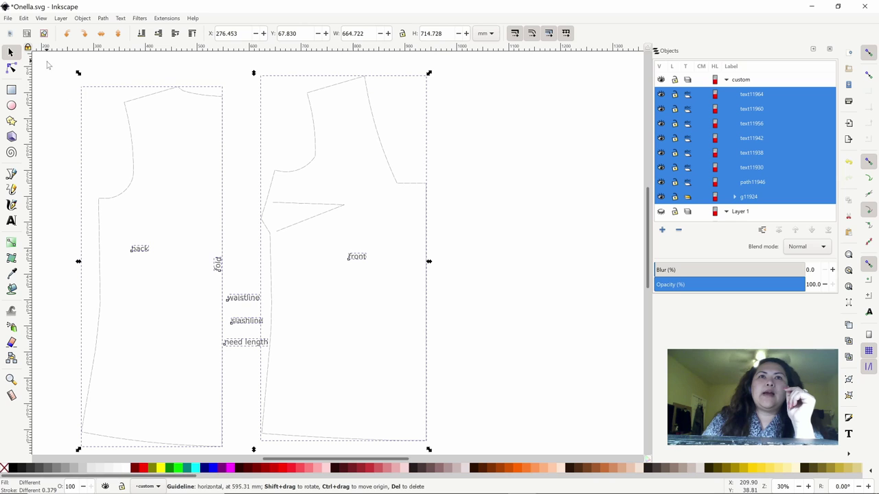
left_click(7, 18)
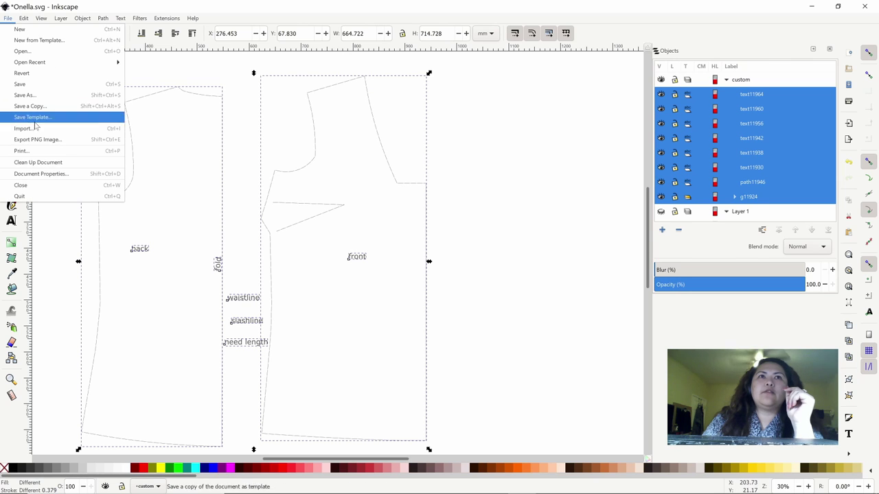
- Save the pattern as PDF 'Onellasz4-customlength1.5inadd.pdf', accepting the default PDF options
left_click(34, 95)
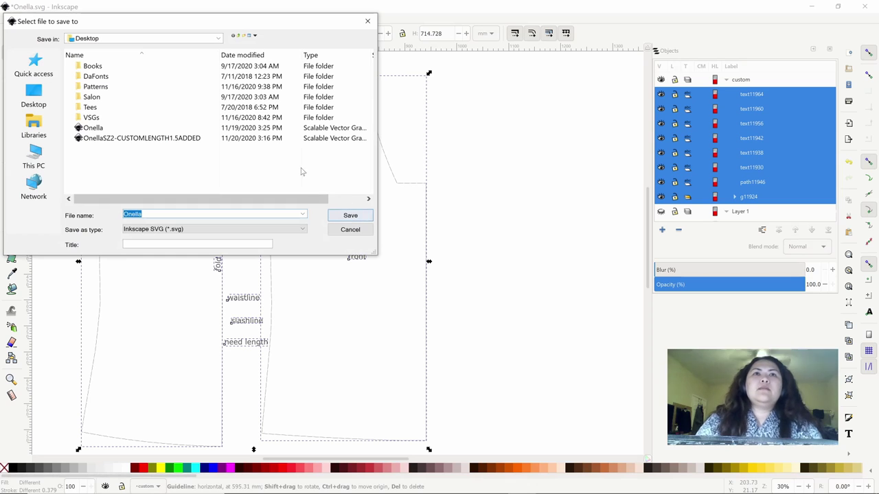
left_click(141, 214)
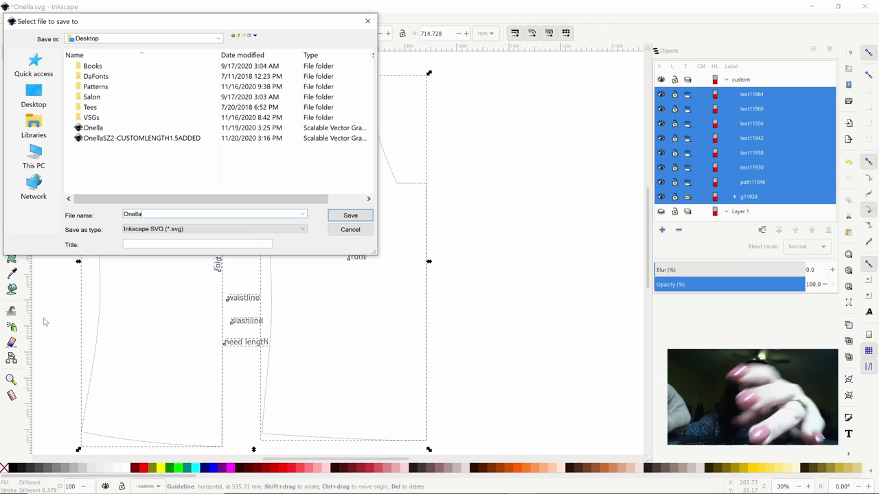
type("s")
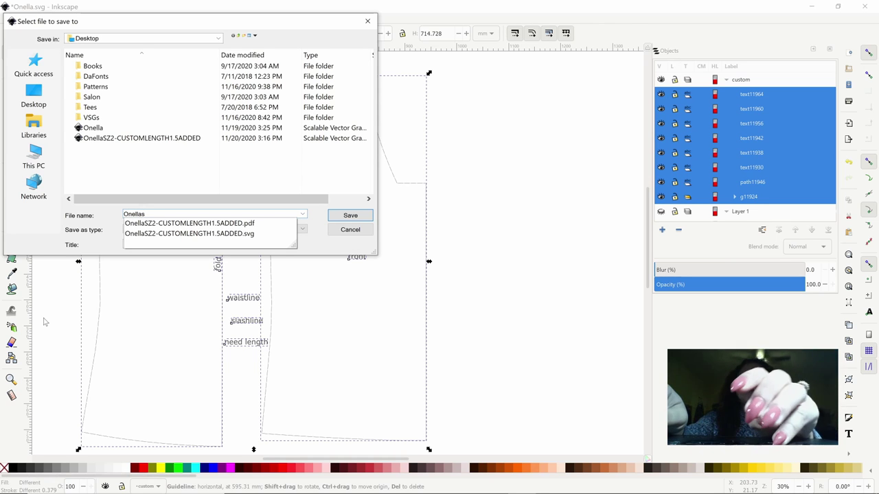
type("z4")
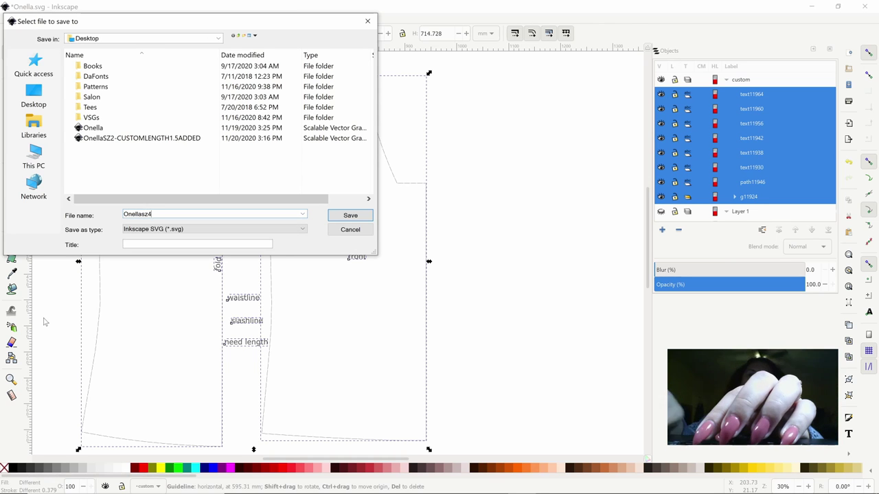
type("-c")
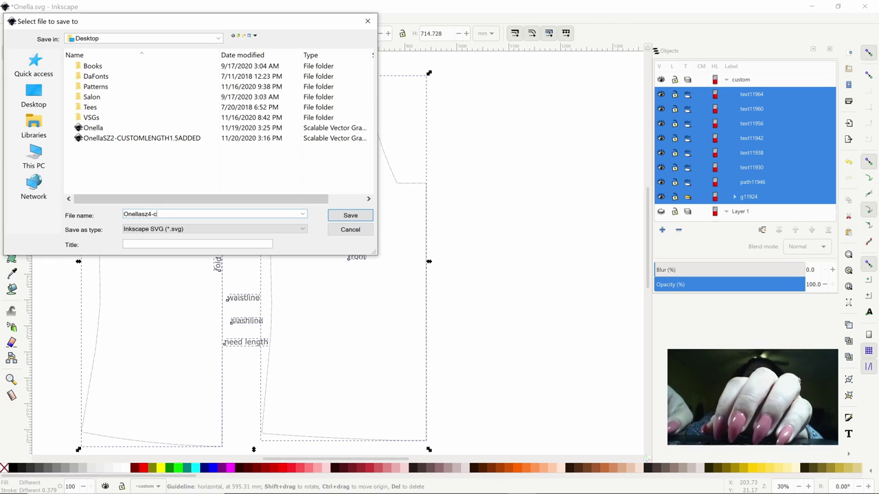
type("ustom")
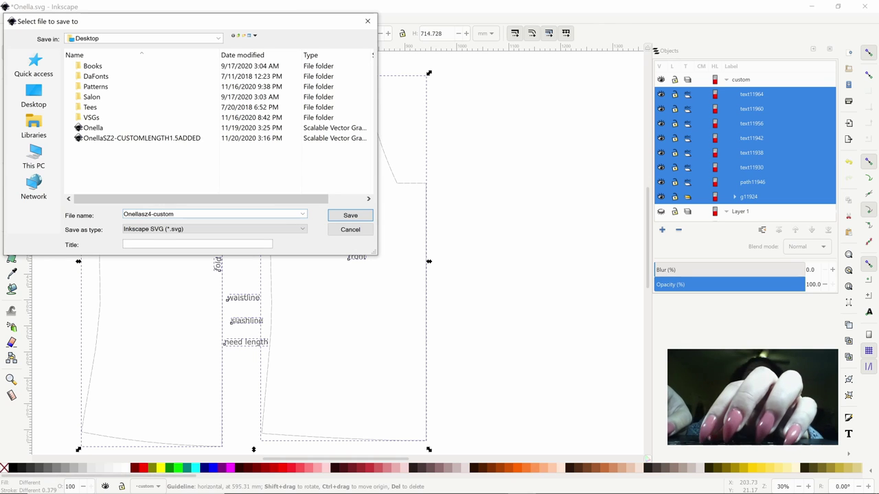
type("leng")
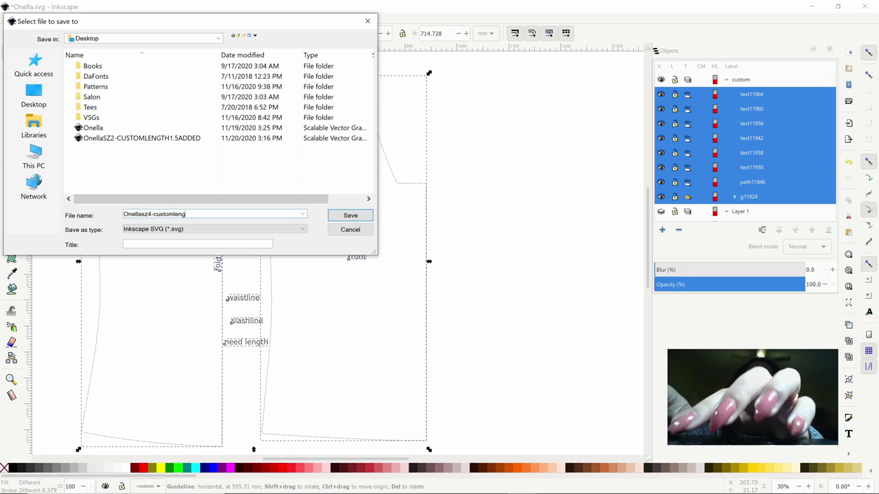
type("th1")
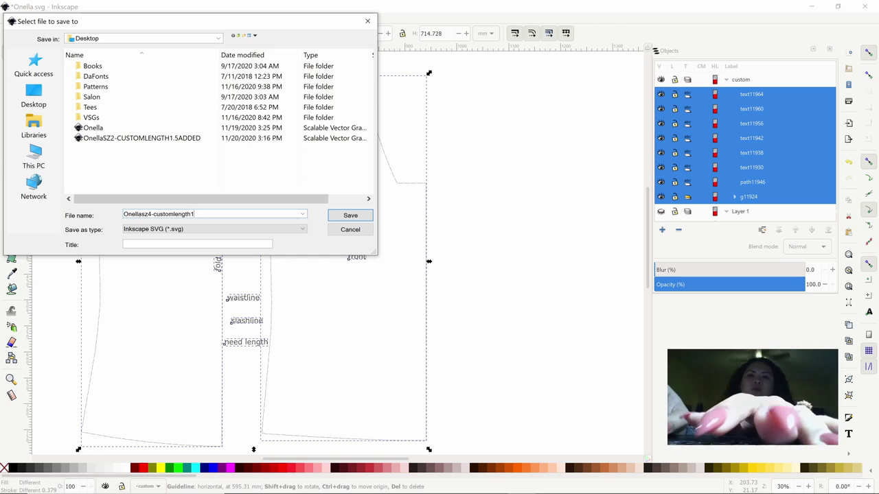
type(".")
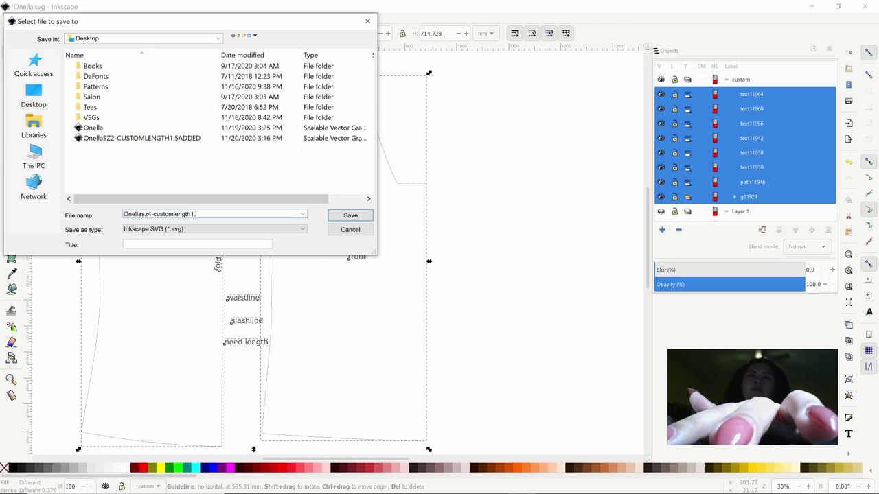
type("5")
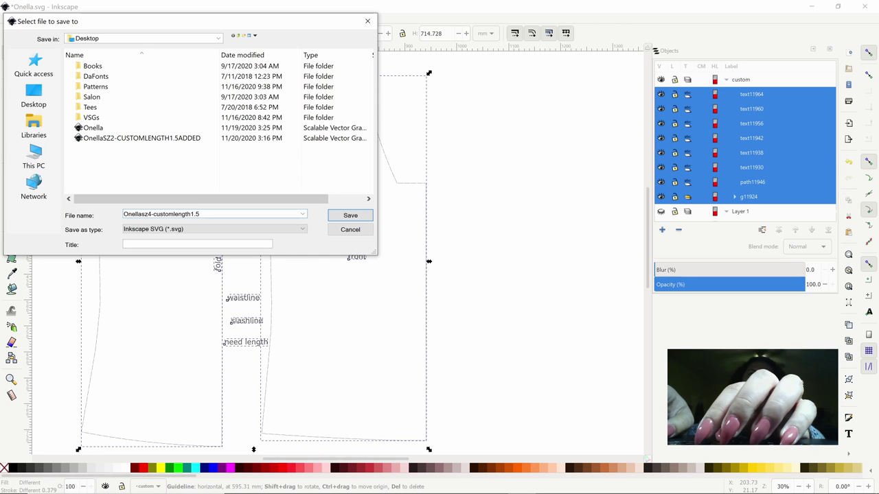
type("inadd")
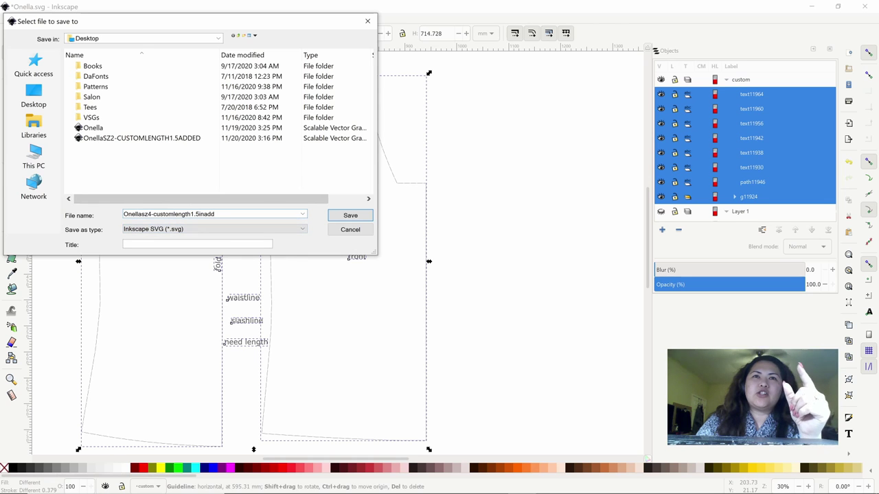
left_click(143, 231)
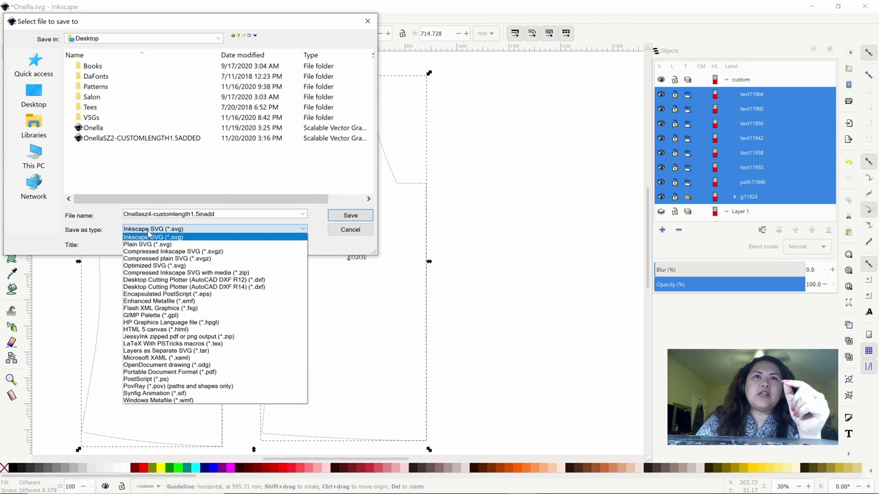
left_click(187, 371)
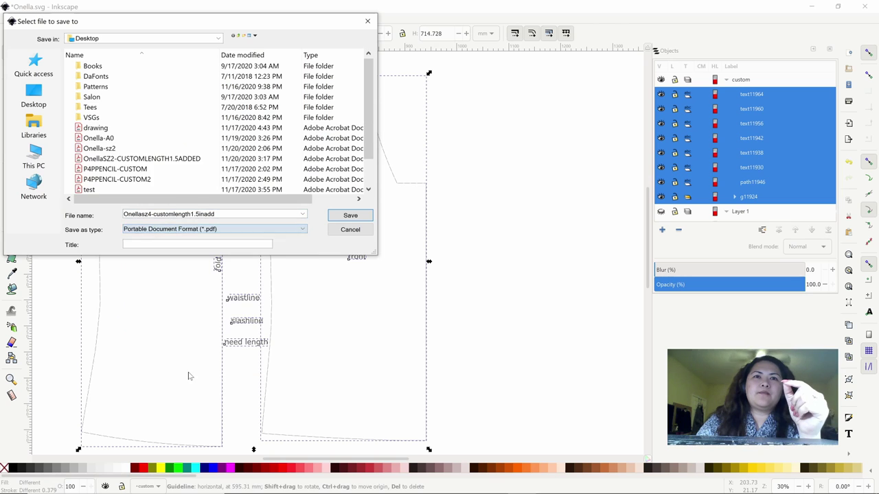
left_click(350, 216)
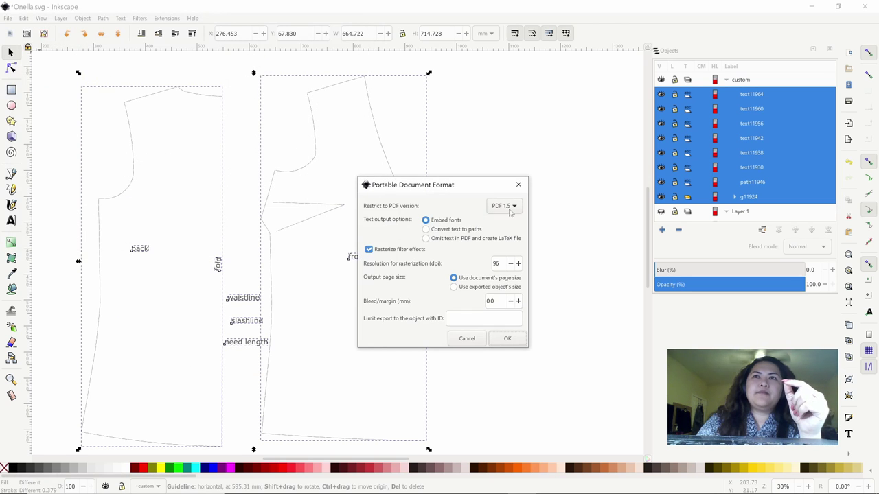
left_click(507, 338)
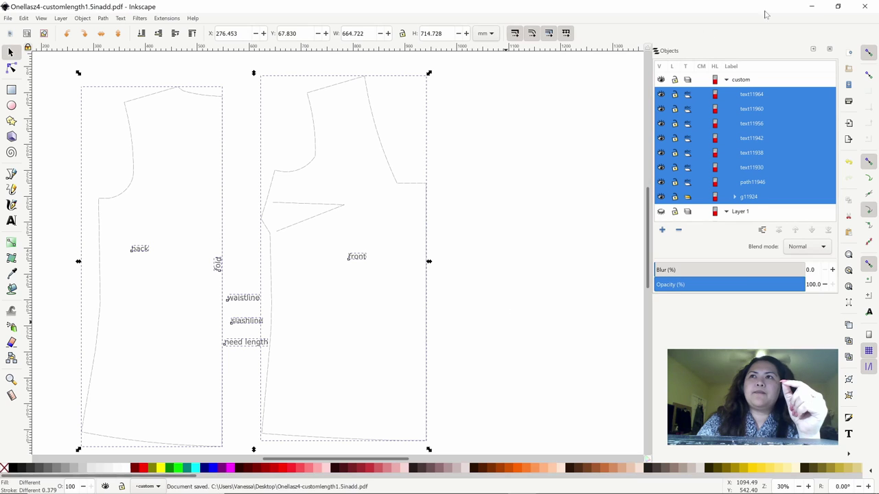
- Minimize Inkscape and open Onellasz4-customlength1.5inadd.pdf from the desktop in Acrobat Reader
left_click(812, 8)
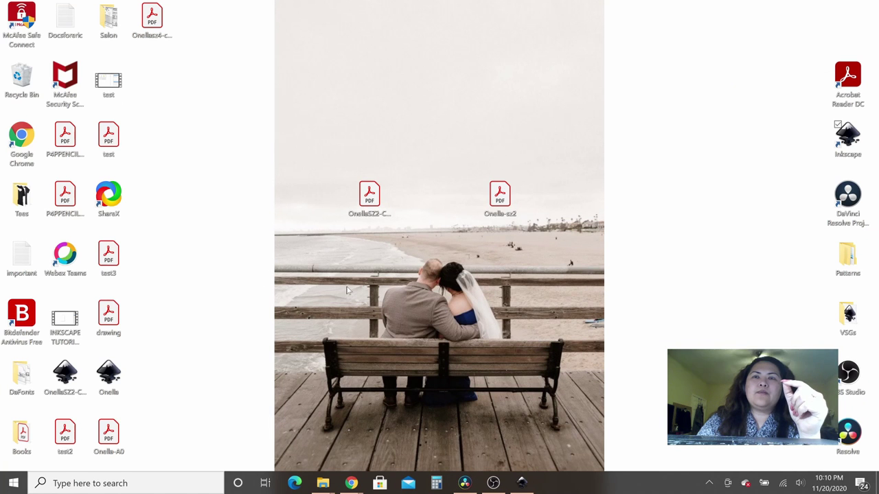
double_click(152, 27)
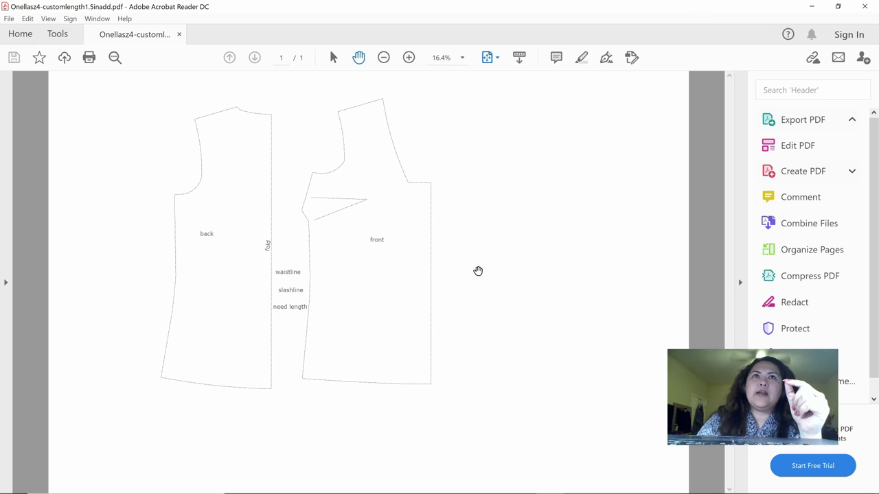
- Zoom the PDF to 27.4%, collapse the tools pane, and scroll down through the labelled pieces
left_click(441, 57)
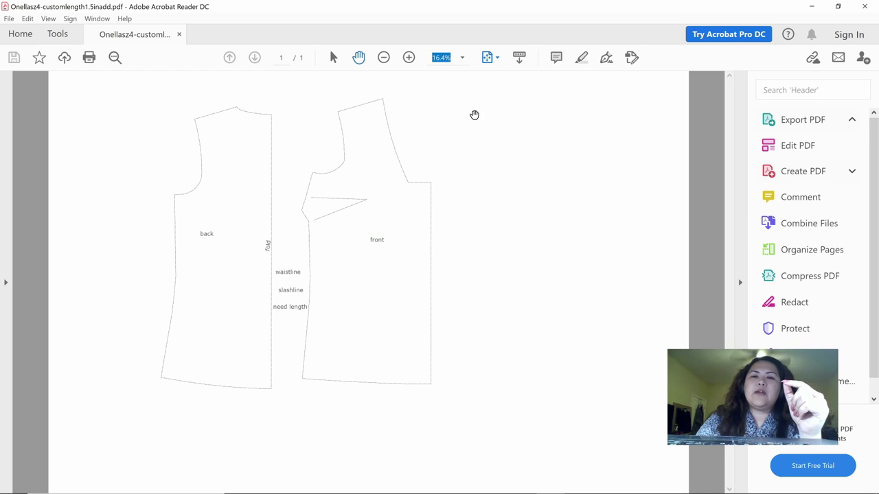
type("27.4")
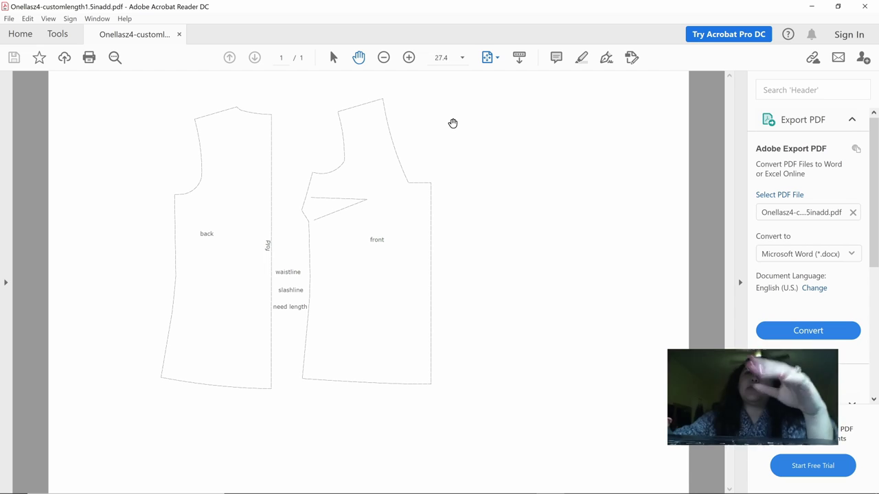
key("Return")
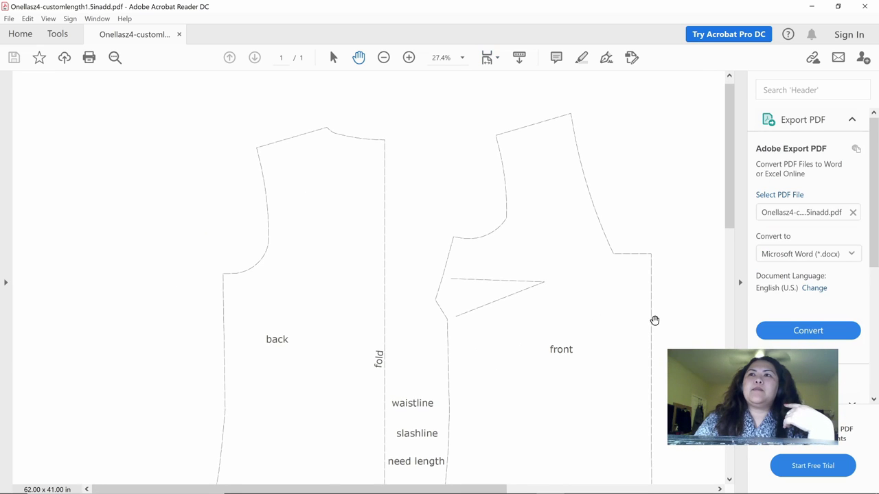
left_click(740, 283)
scroll(418, 288, "down", 3)
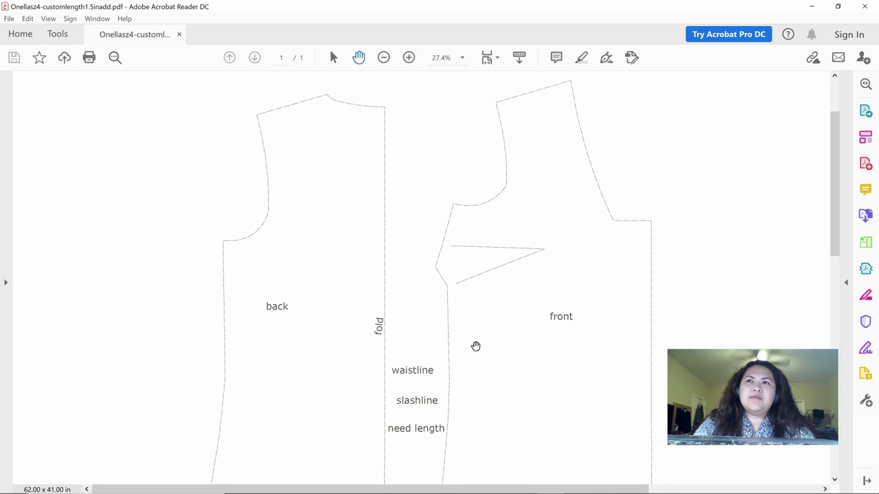
scroll(474, 346, "down", 2)
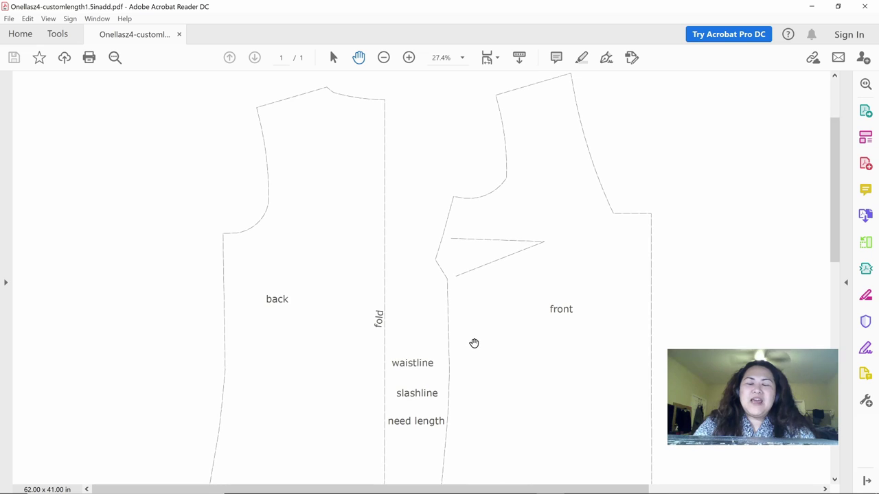
scroll(476, 346, "down", 3)
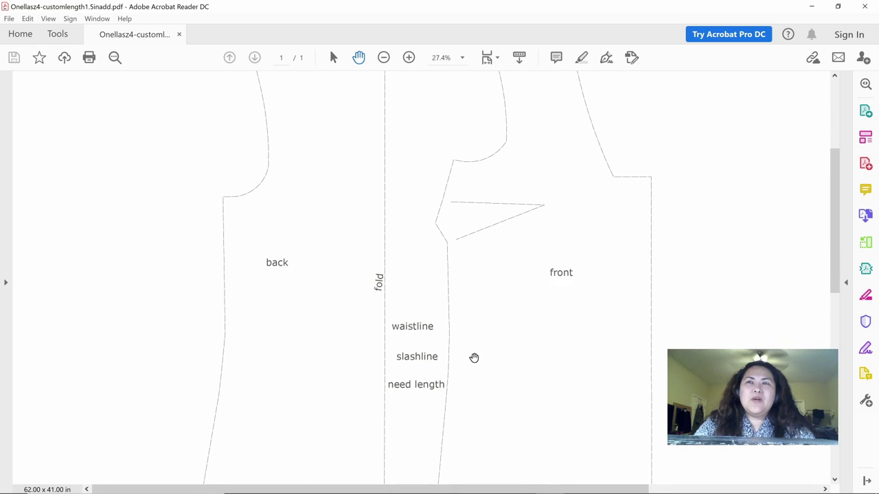